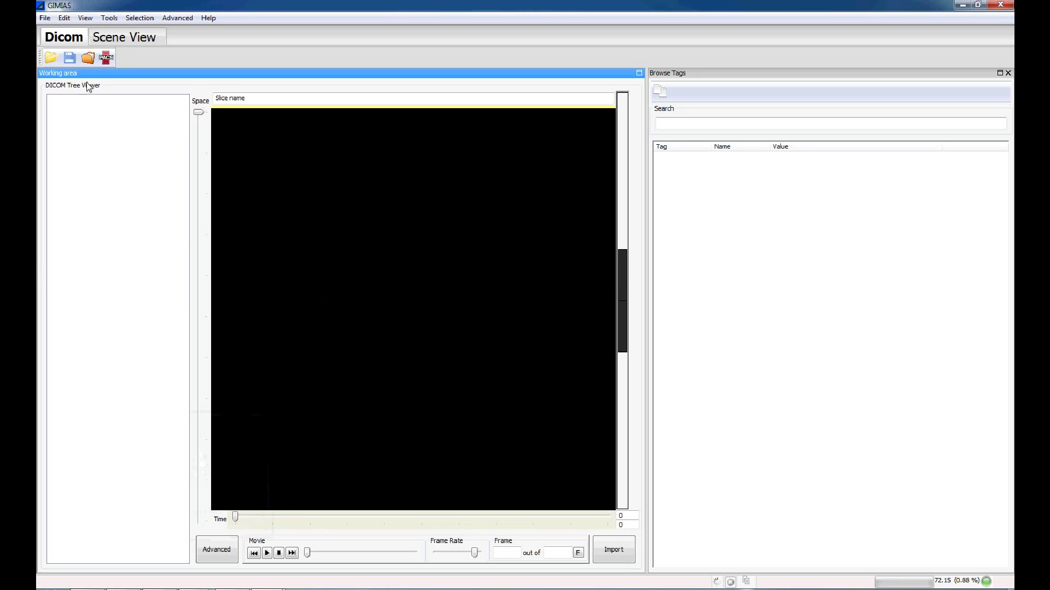
Step: Open the digest_article folder inside P:/Data/TempData as the DICOM directory
left_click(88, 57)
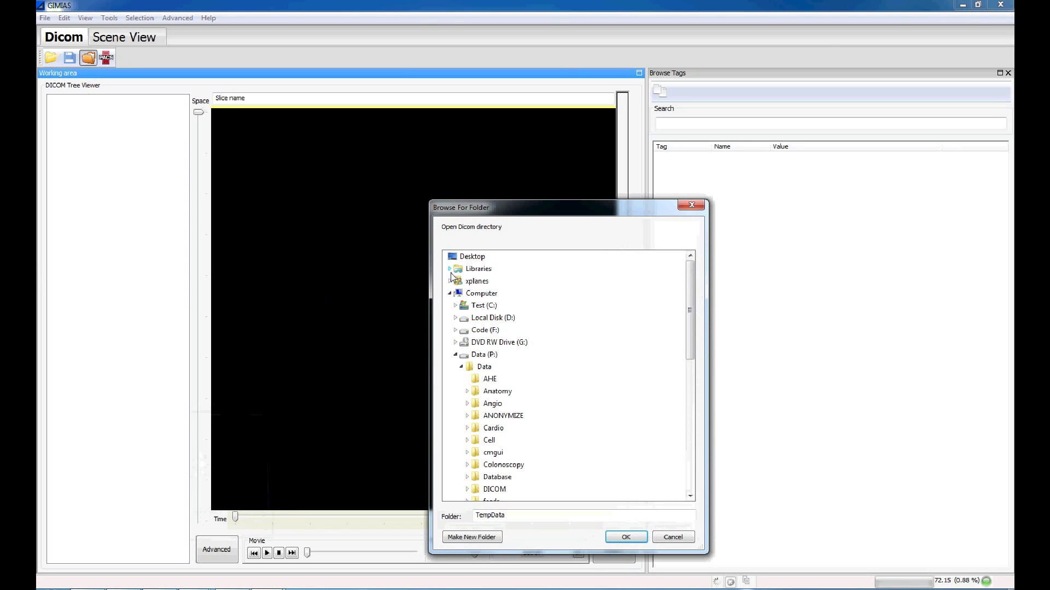
left_click(691, 398)
double_click(486, 407)
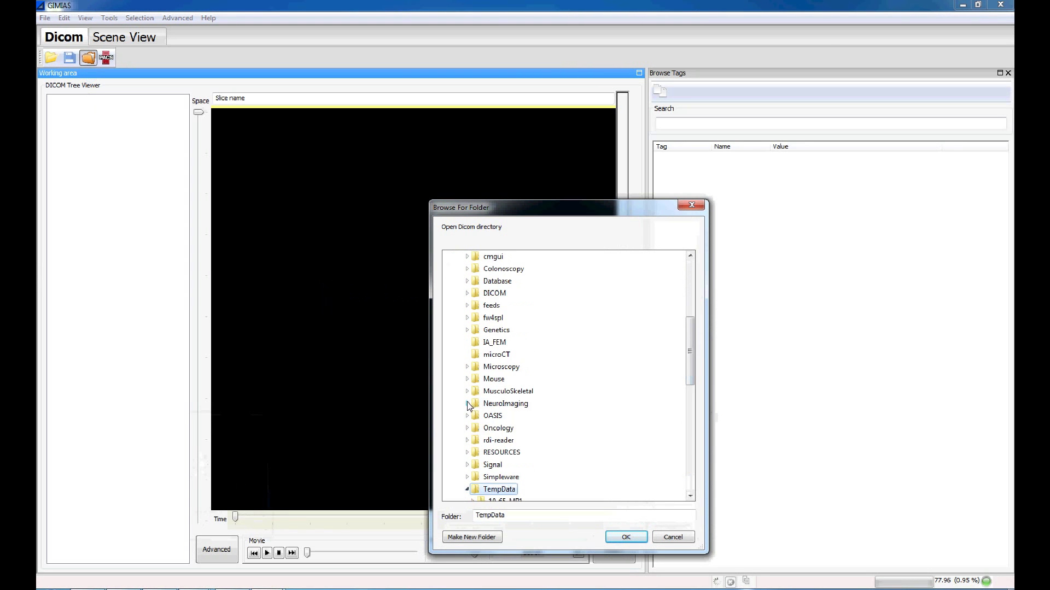
left_click(508, 379)
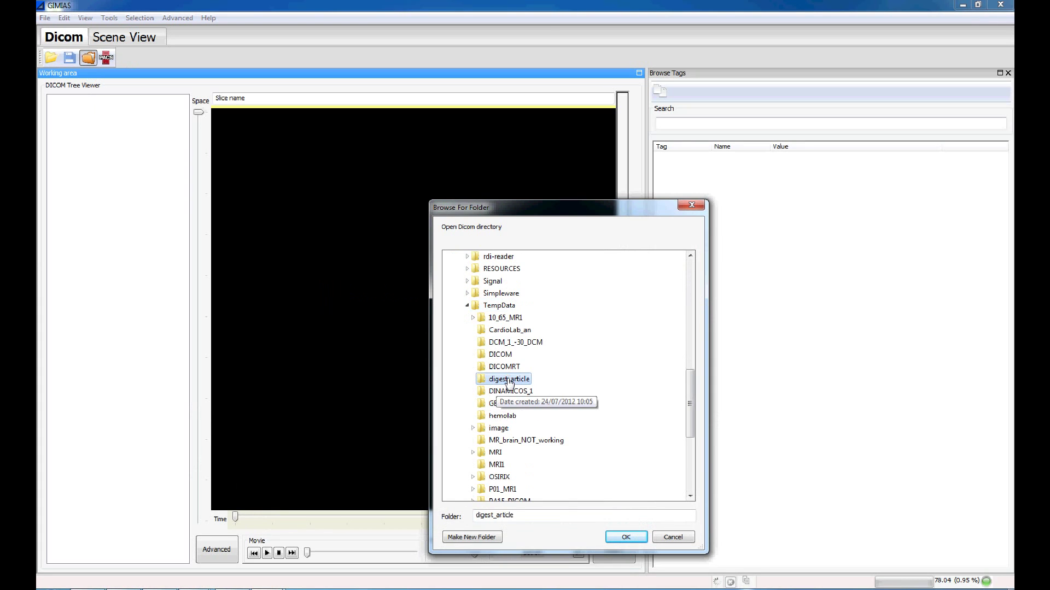
left_click(626, 537)
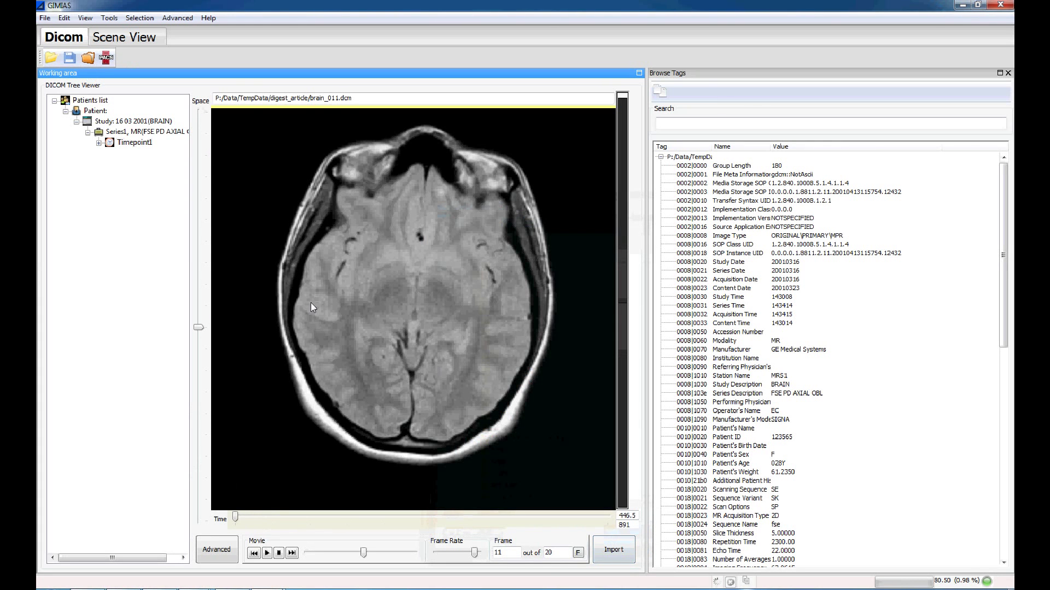
Step: Expand Timepoint1 of the brain MR series and display Slice1 with its DICOM tags
left_click(693, 121)
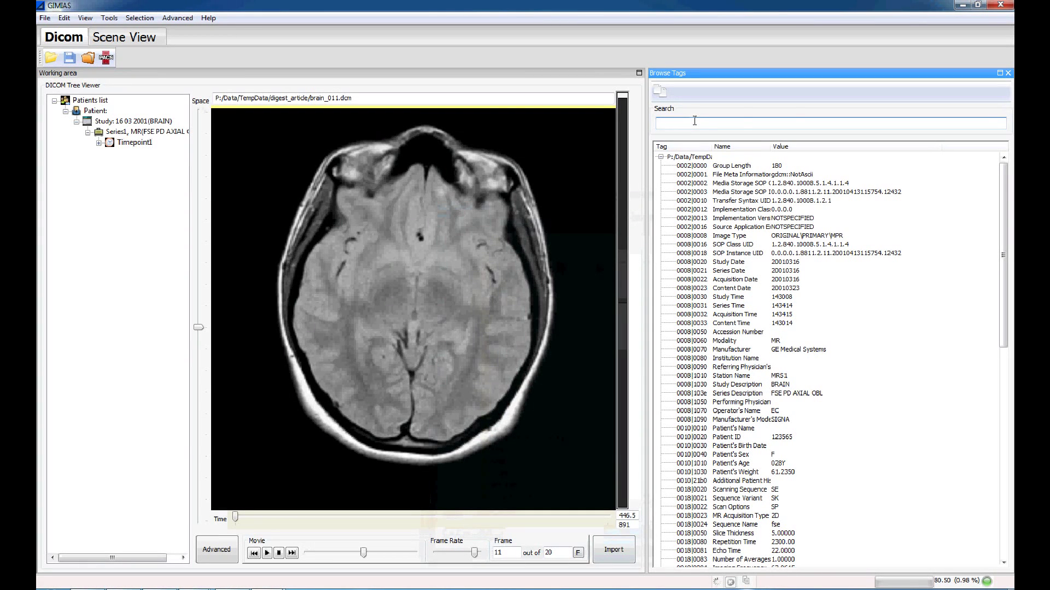
left_click_drag(1004, 202, 1009, 164)
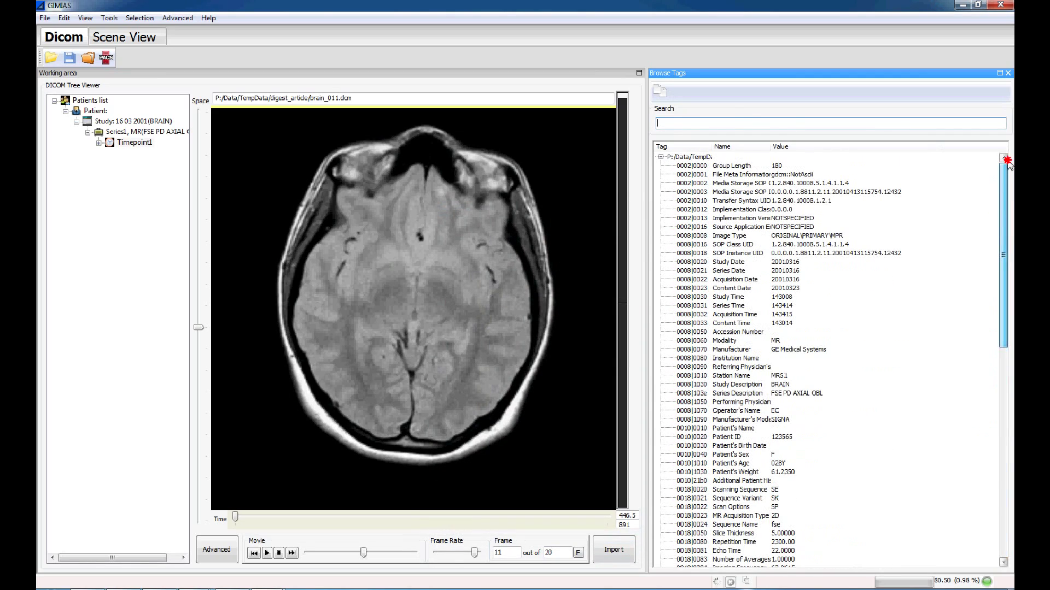
left_click(99, 143)
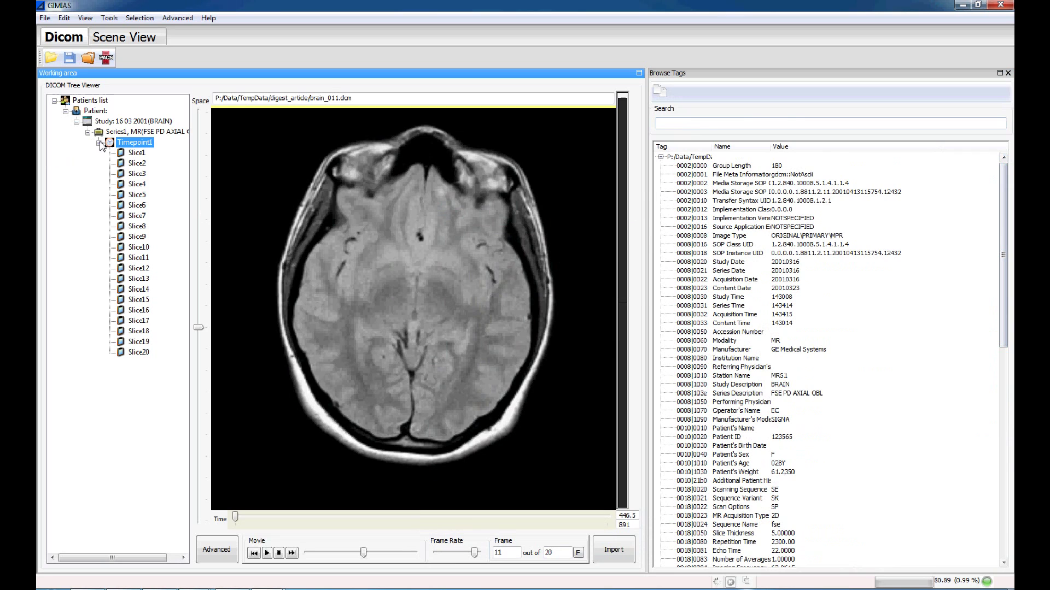
left_click(137, 154)
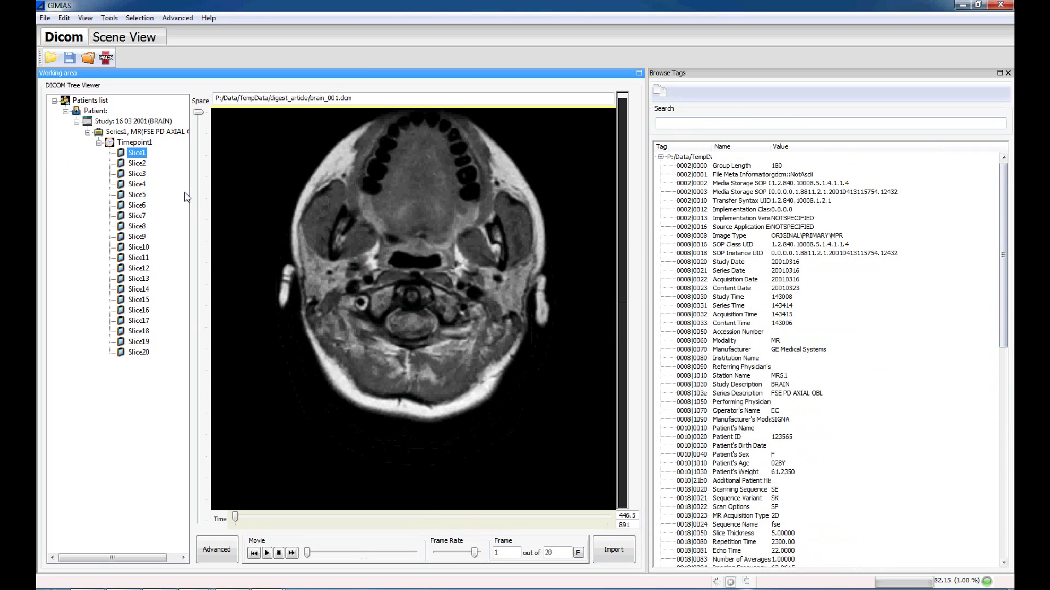
scroll(994, 380, "down", 15)
scroll(994, 380, "up", 15)
Step: Filter the slice's DICOM tags by "manuf" and by "moda", and clear the filter
left_click(848, 123)
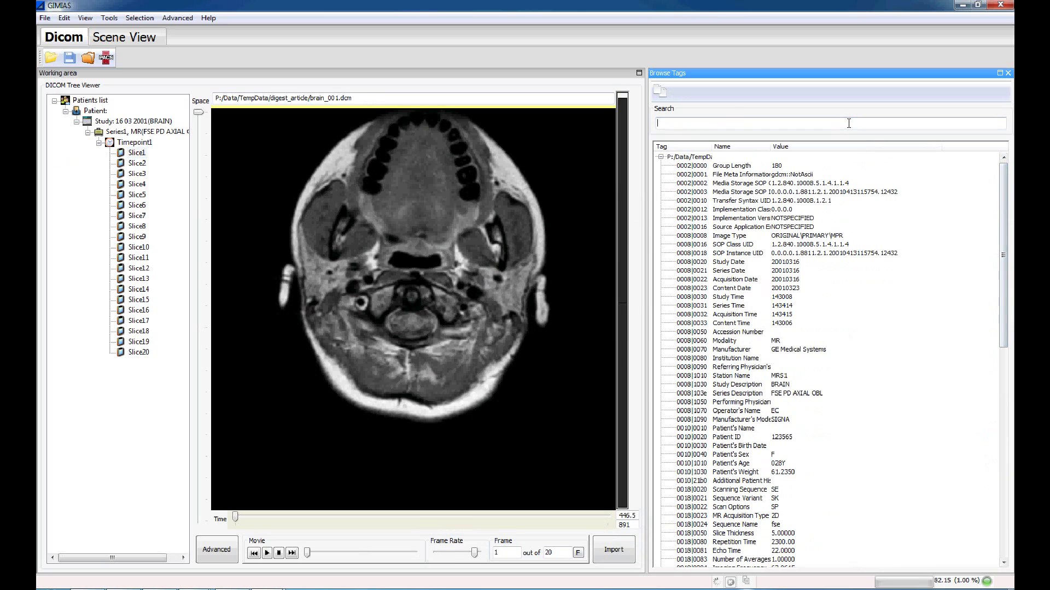
type("man")
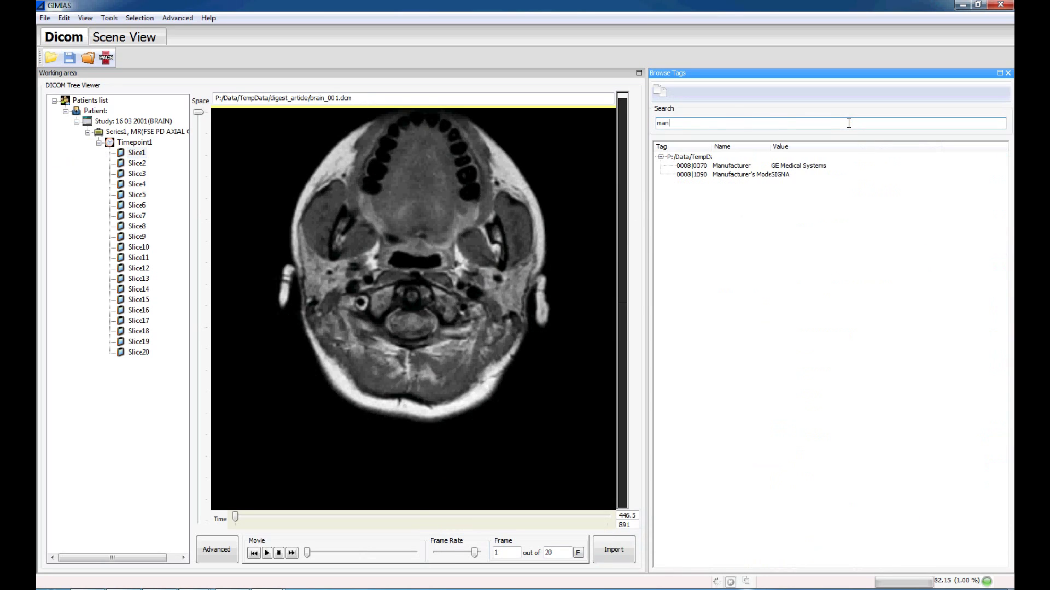
type("uf")
double_click(776, 125)
type("moda")
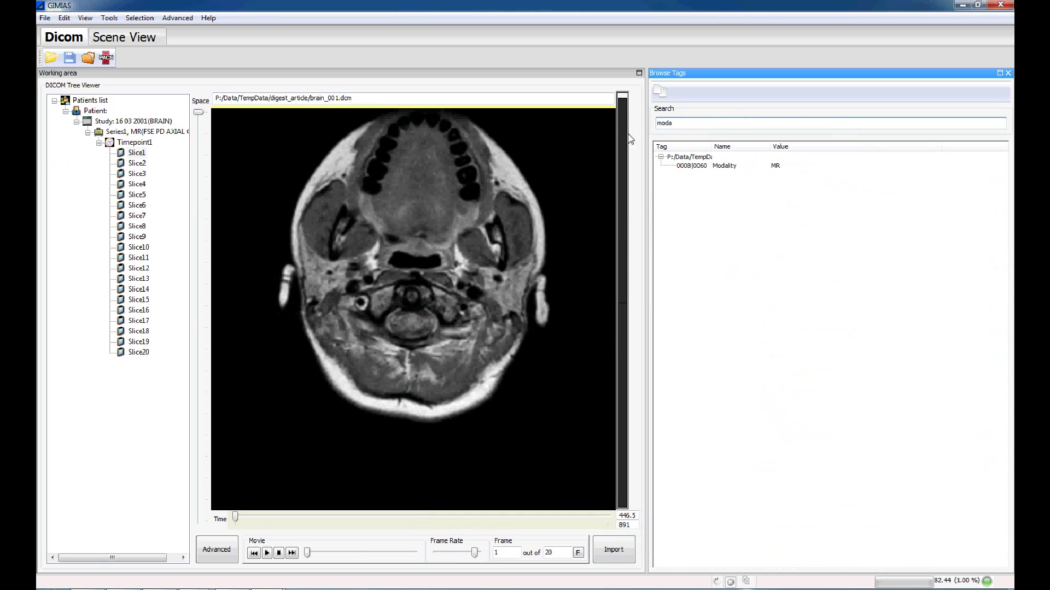
key("BackSpace")
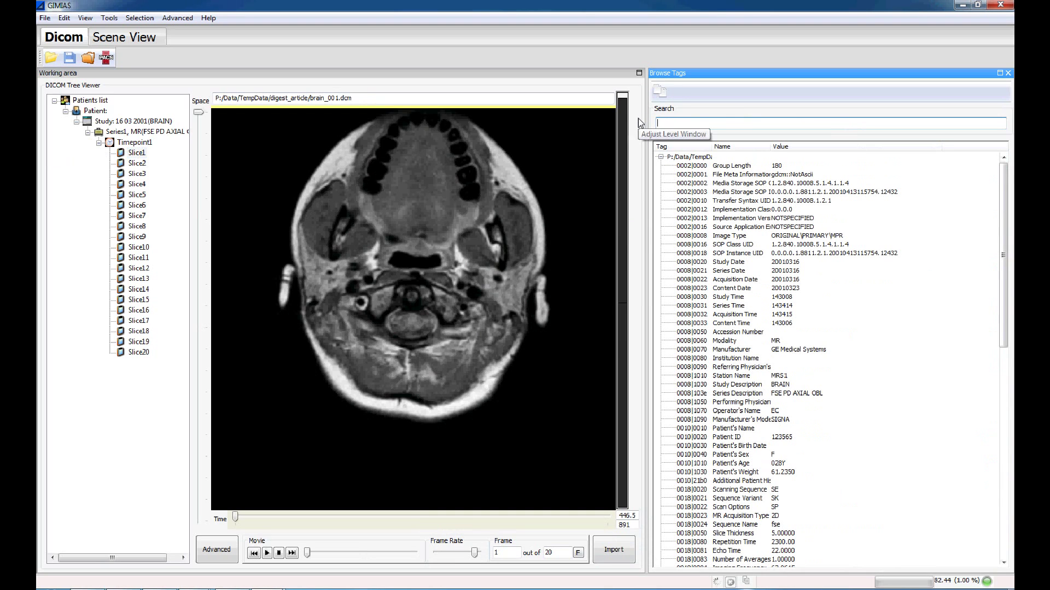
Step: Advance through the brain slices to frame 5, play the series as a movie and raise its frame rate to the maximum
left_click(292, 553)
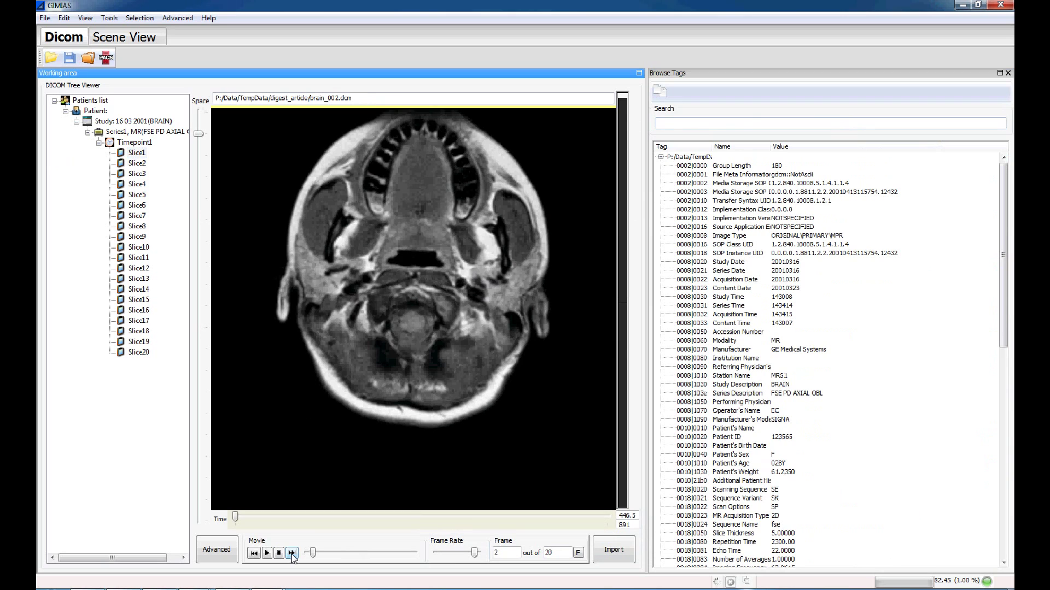
left_click(292, 553)
left_click(292, 553)
left_click(291, 553)
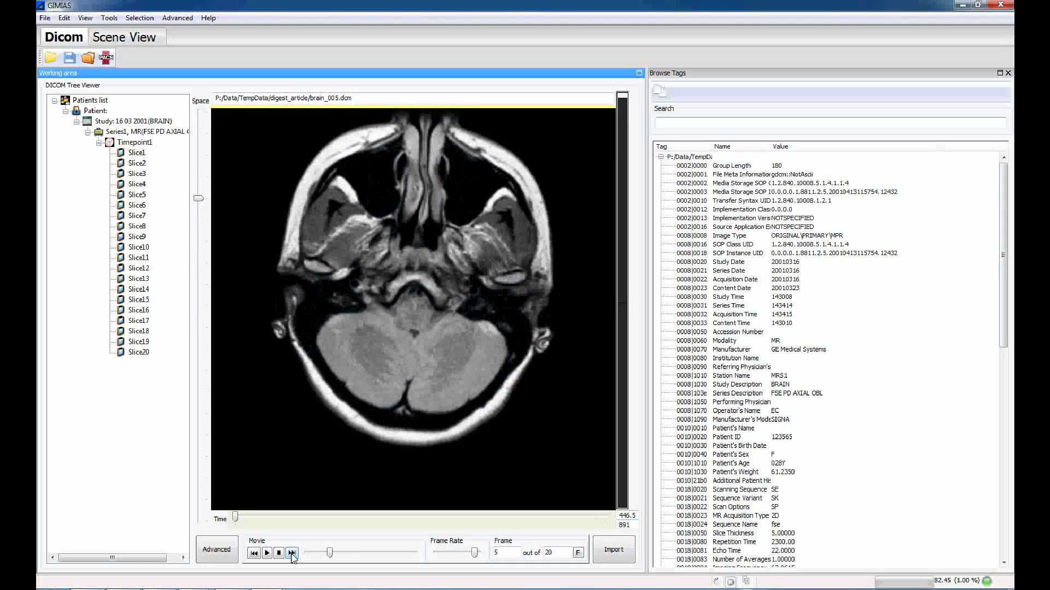
left_click(267, 553)
left_click_drag(475, 553, 479, 553)
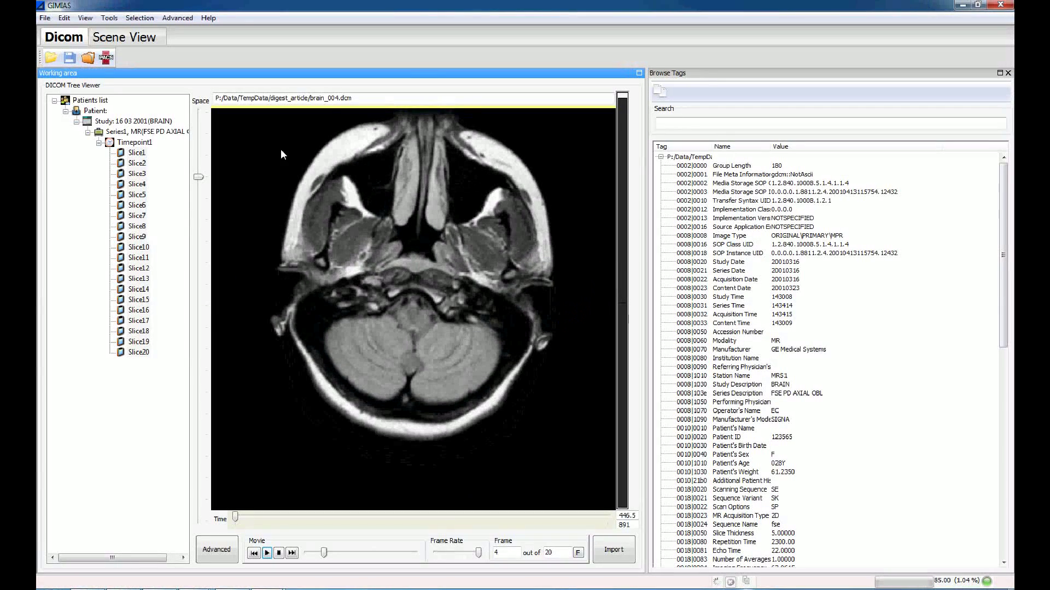
Step: Open the DICOMRT folder inside TempData as the DICOM directory
left_click(88, 57)
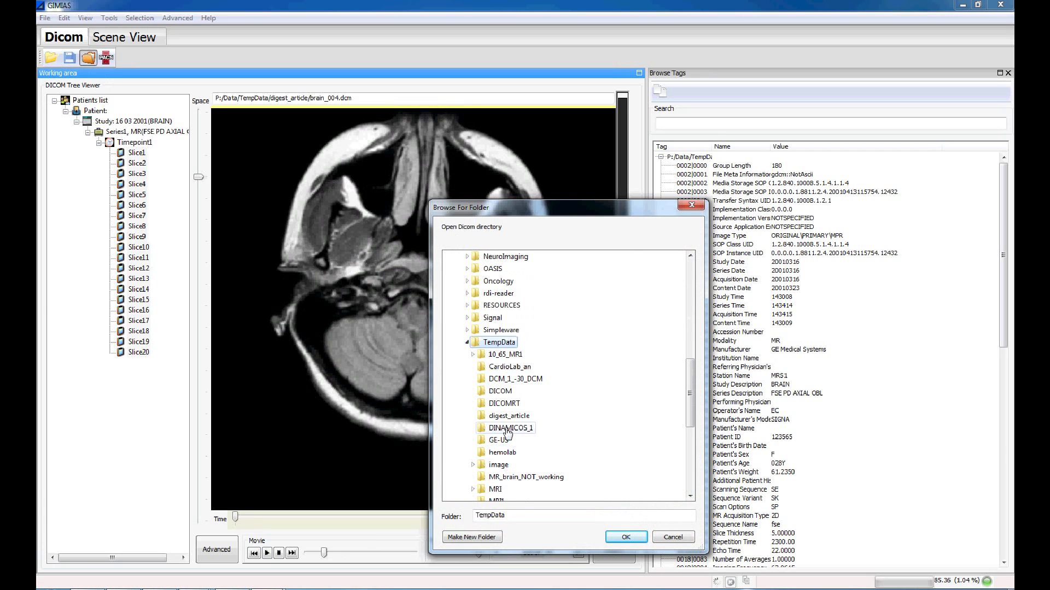
left_click(503, 404)
left_click(632, 536)
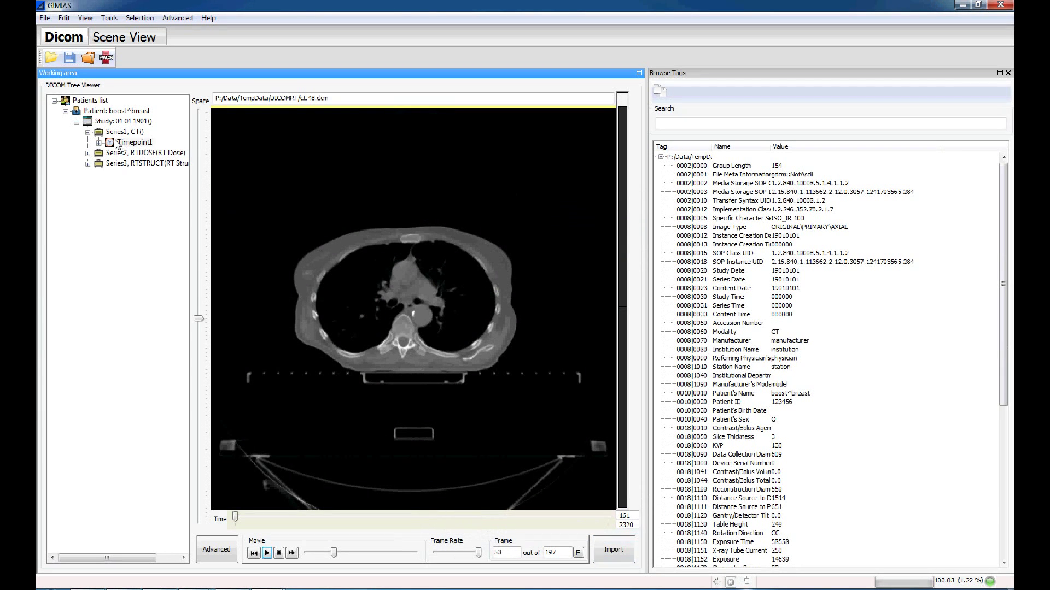
left_click(705, 123)
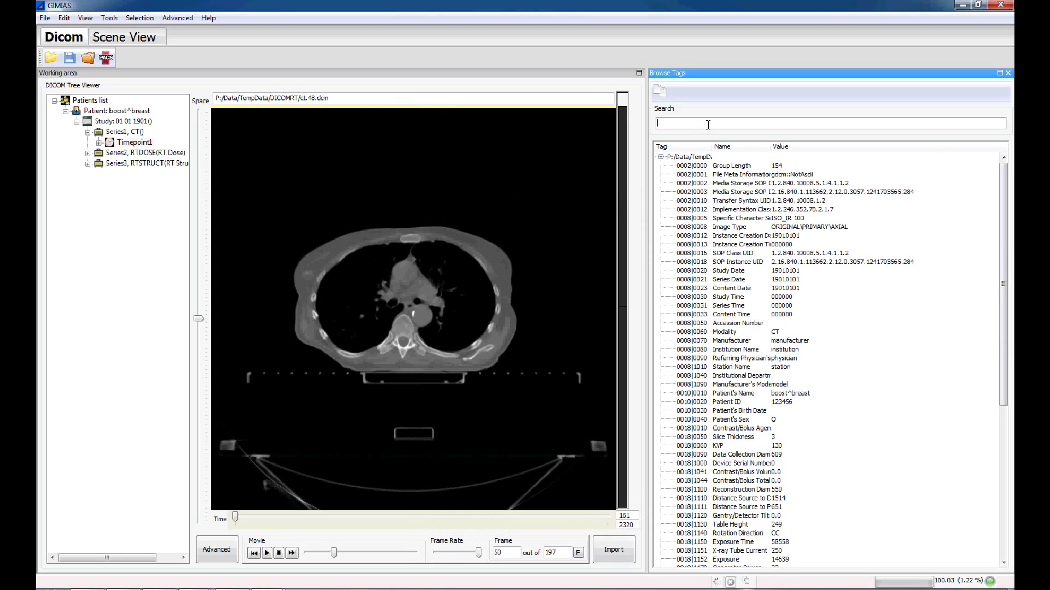
type("mo")
key("BackSpace")
key("BackSpace")
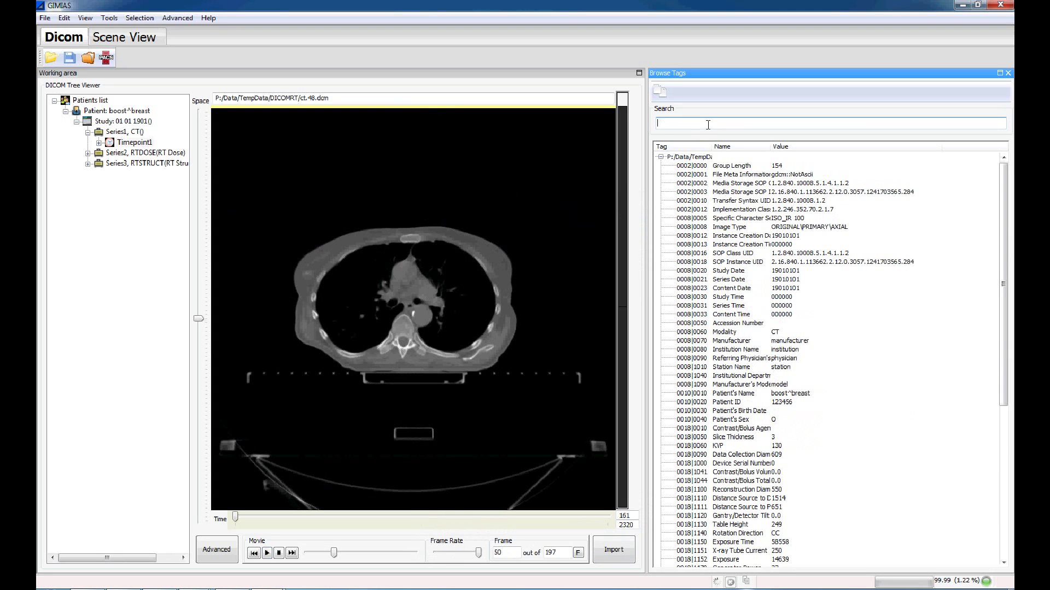
Step: Expand the RTDOSE and RTSTRUCT series and display Timepoint1 of each
left_click(87, 153)
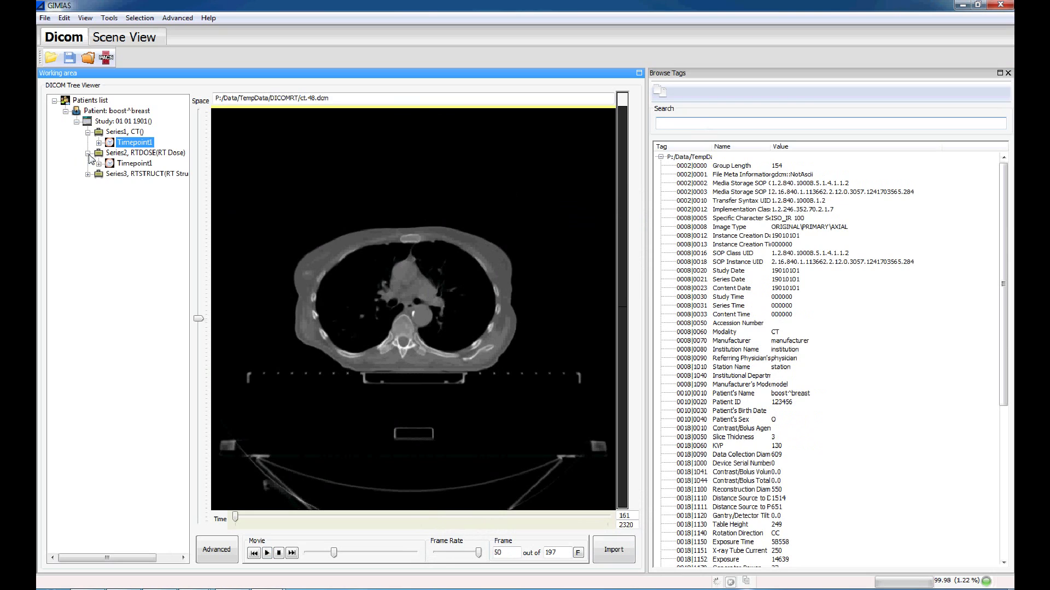
left_click(128, 162)
left_click(88, 173)
left_click(134, 185)
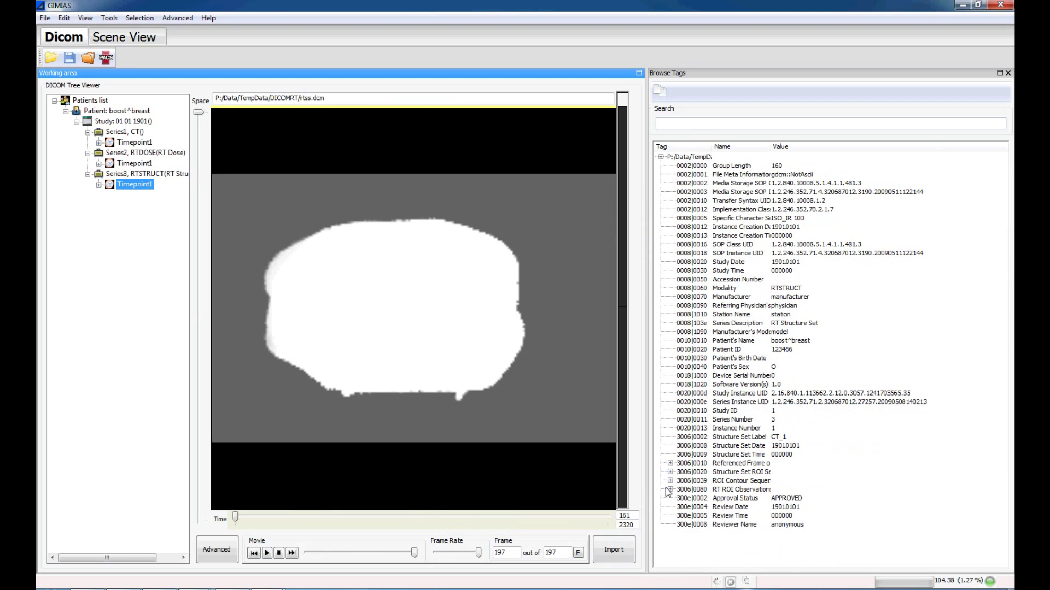
Step: Expand the Referenced Frame of Reference and Structure Set ROI sequences, and widen the Name column to show full tag names
left_click(670, 464)
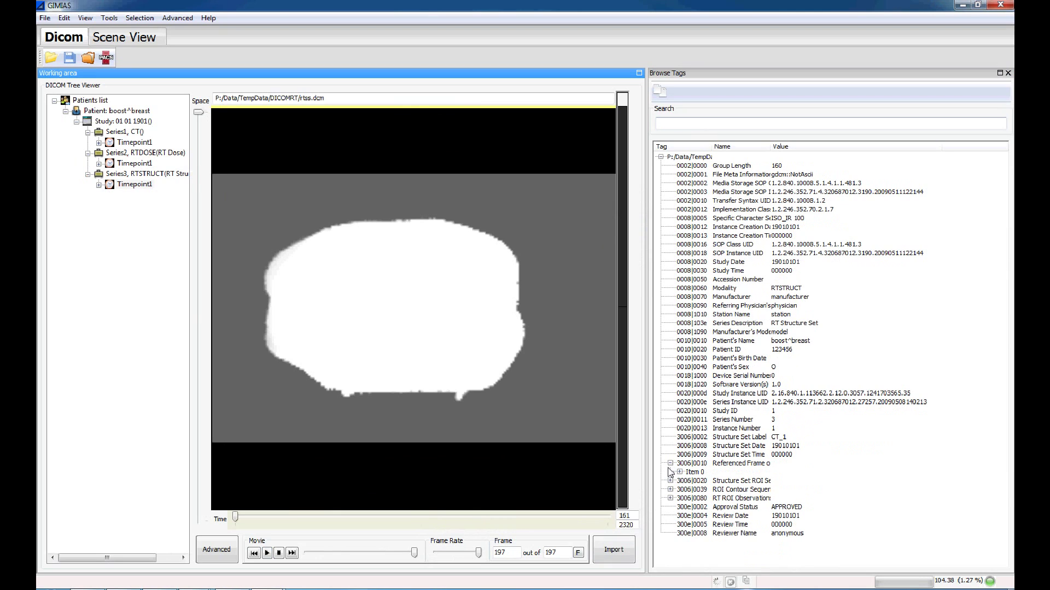
left_click(670, 480)
scroll(702, 464, "down", 3)
left_click(753, 413)
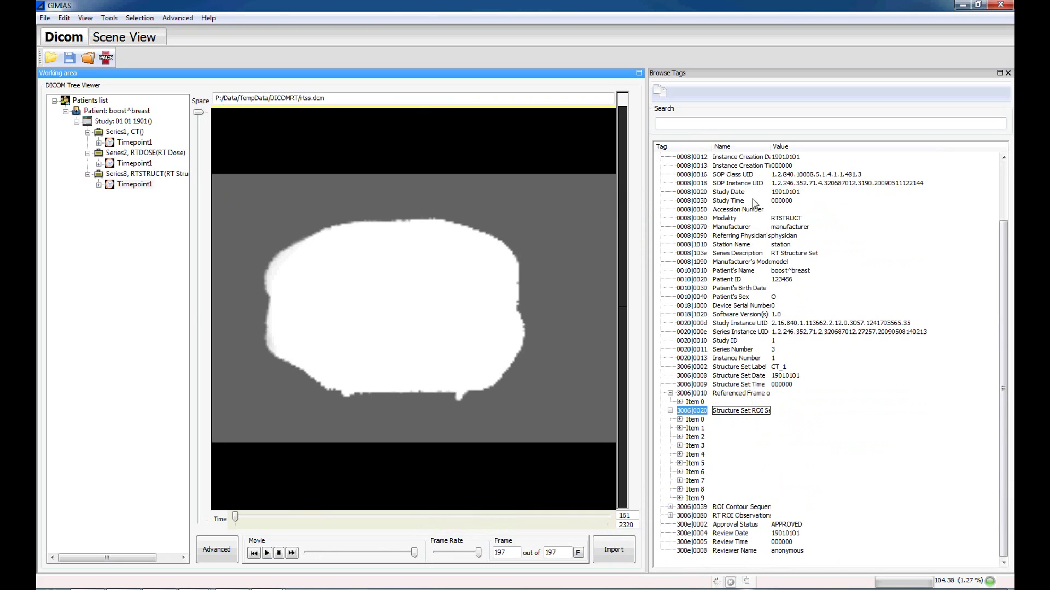
left_click_drag(770, 146, 799, 146)
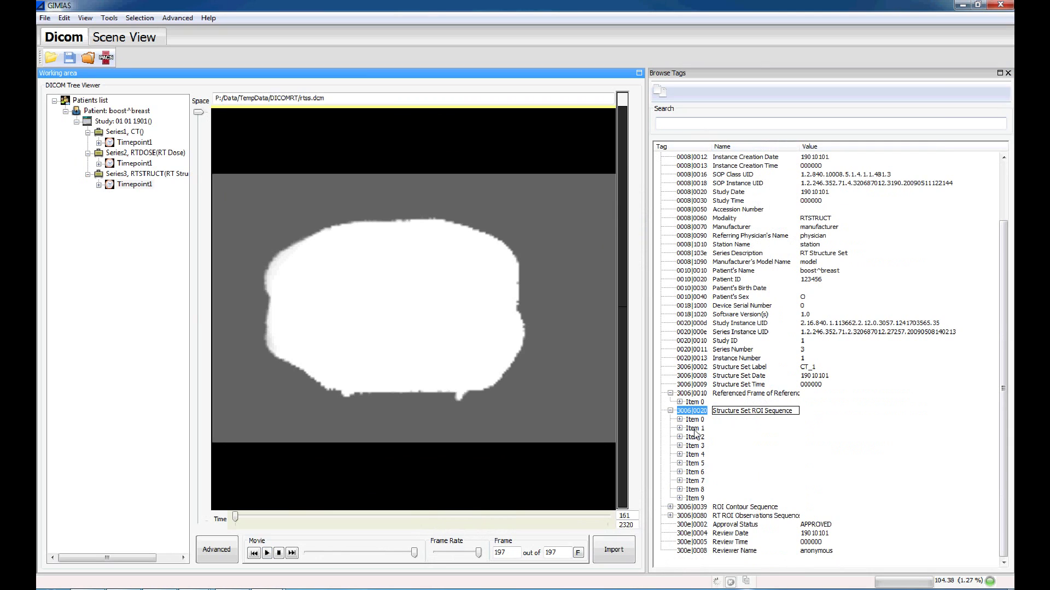
Step: Examine the ROI tags in Item 0 of the Structure Set ROI Sequence and collapse the sequence
left_click(679, 420)
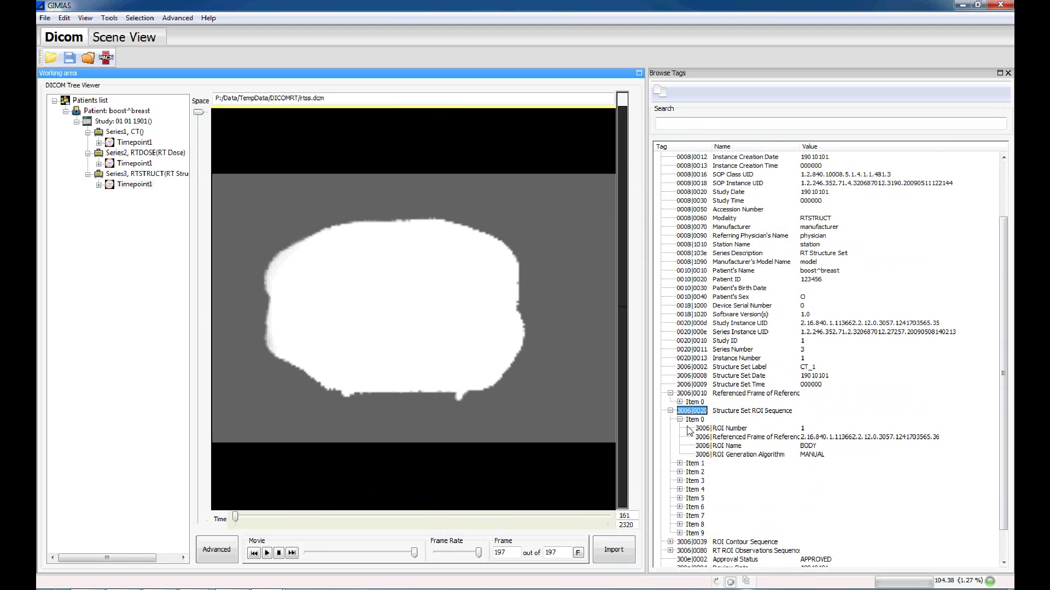
left_click(742, 429)
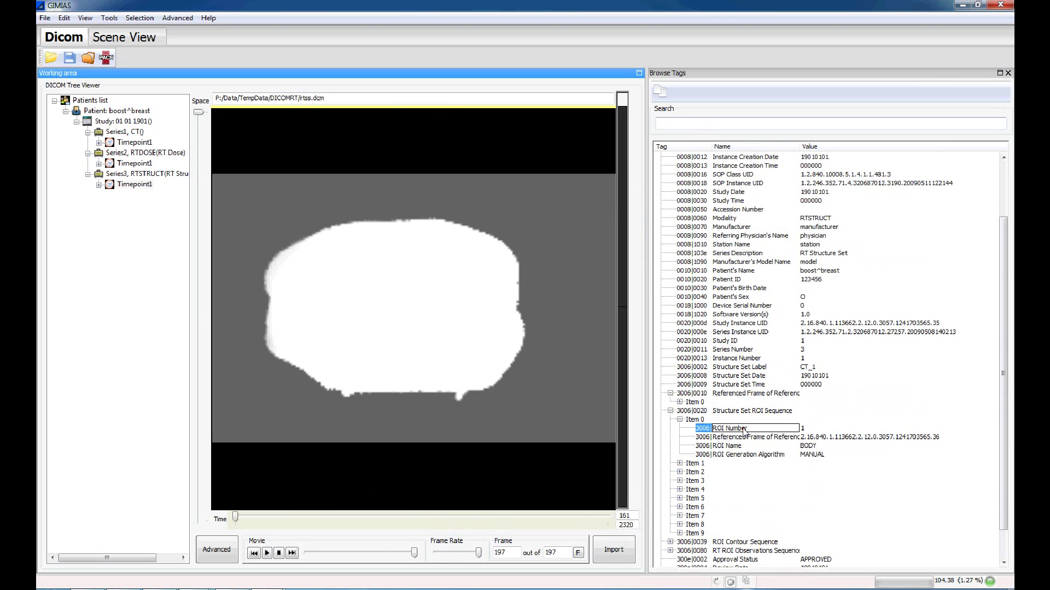
left_click(679, 420)
left_click(670, 411)
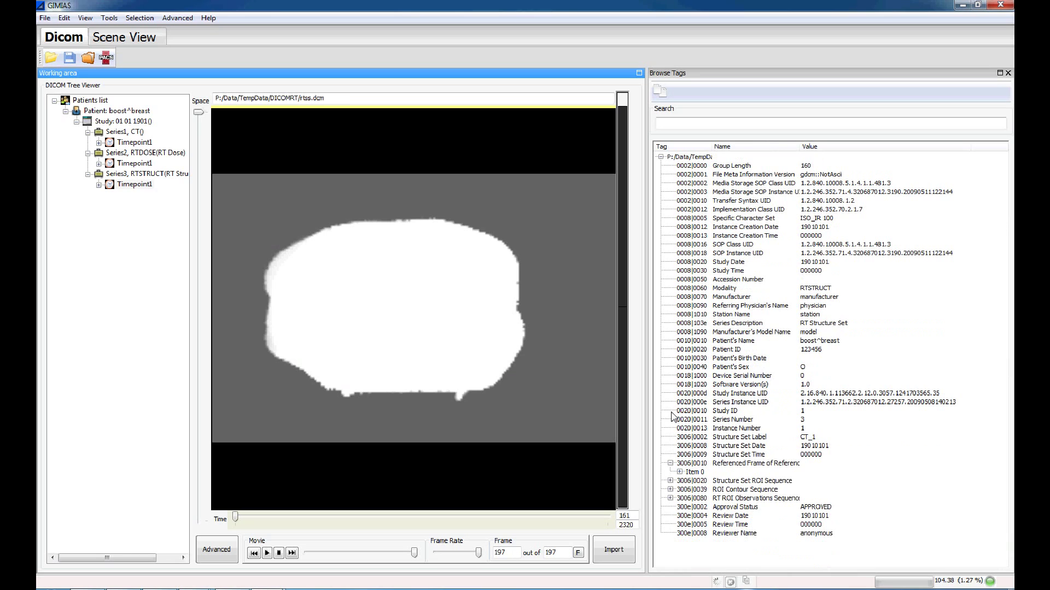
Step: Expand the Contour Sequence in Item 0 of the ROI Contour Sequence, and widen the Tag column to show the item names
left_click(670, 490)
left_click(679, 498)
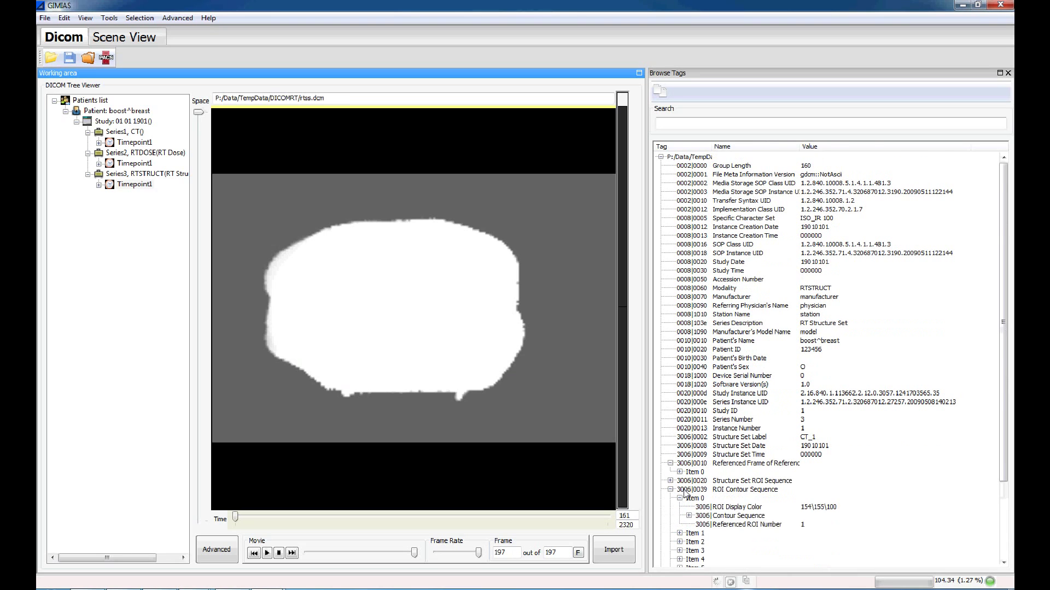
scroll(685, 492, "down", 4)
left_click(689, 420)
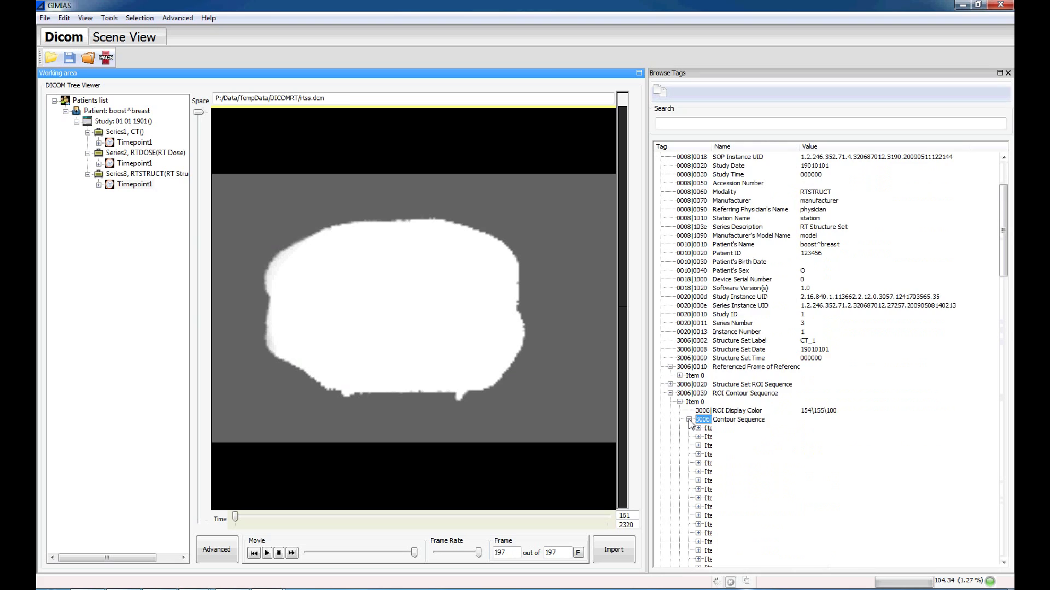
scroll(690, 423, "down", 2)
left_click_drag(712, 146, 752, 148)
Step: Examine the contour tags of Item 0 and Item 1 in the Contour Sequence, including Item 1's Contour Image Sequence
left_click(698, 376)
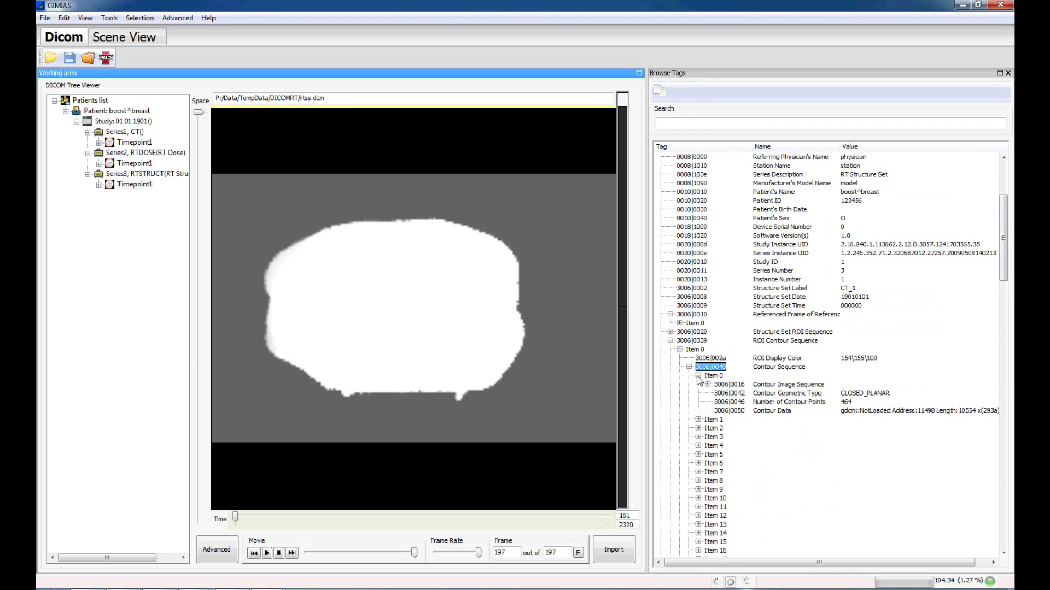
left_click(698, 420)
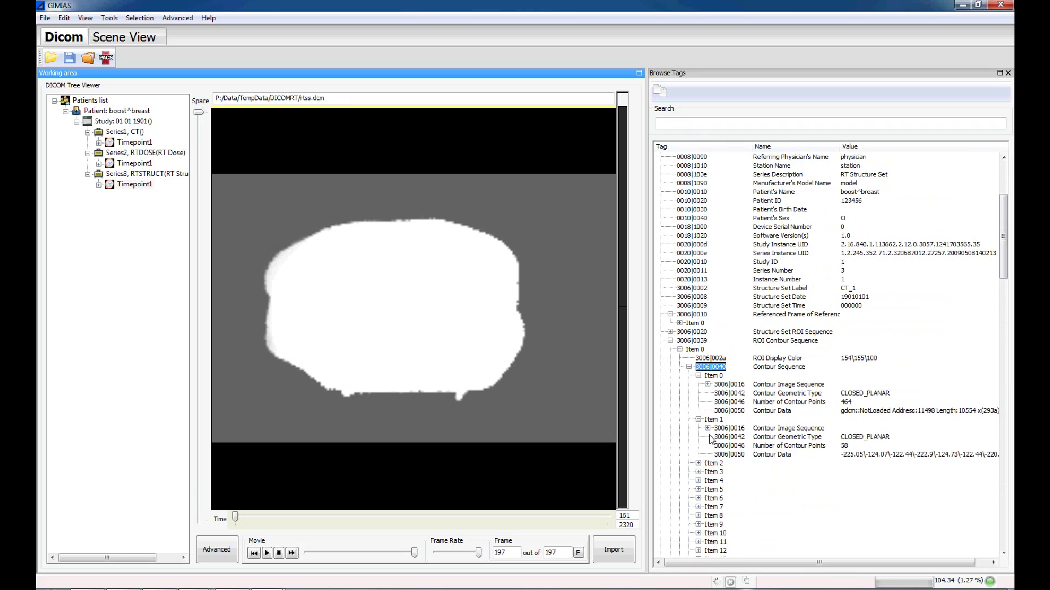
left_click(707, 429)
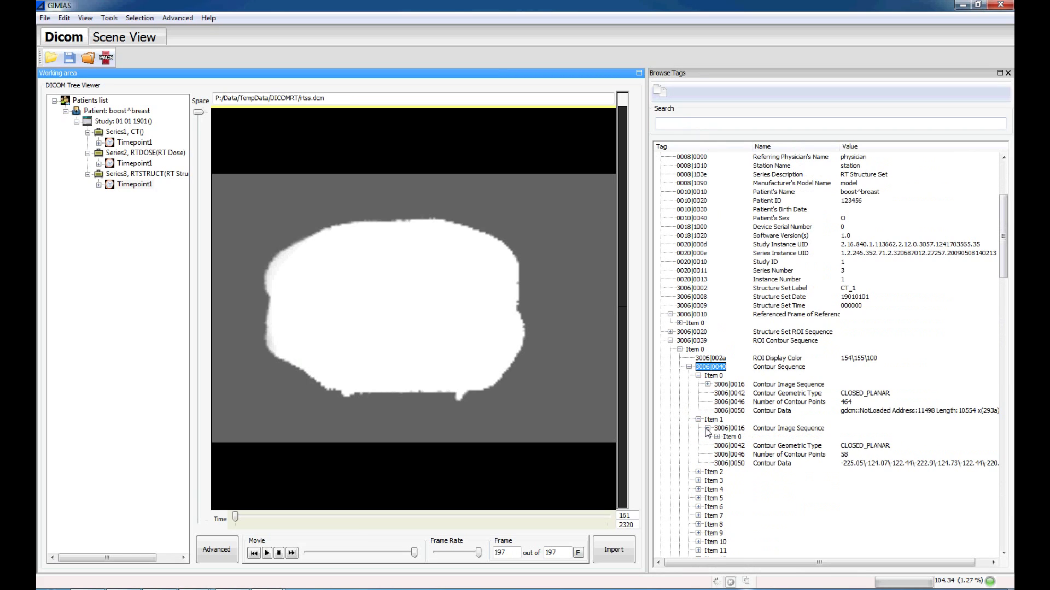
left_click(707, 429)
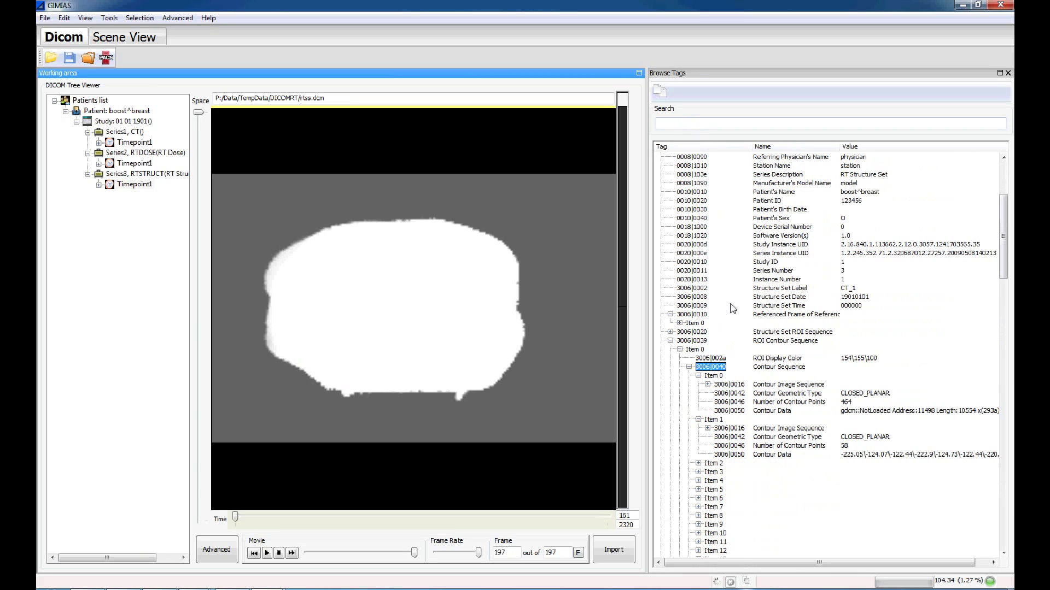
Step: Search the RTSTRUCT tags for "contour" and expand the ROI Contour Sequence down to its nested items
left_click(698, 124)
type("contour")
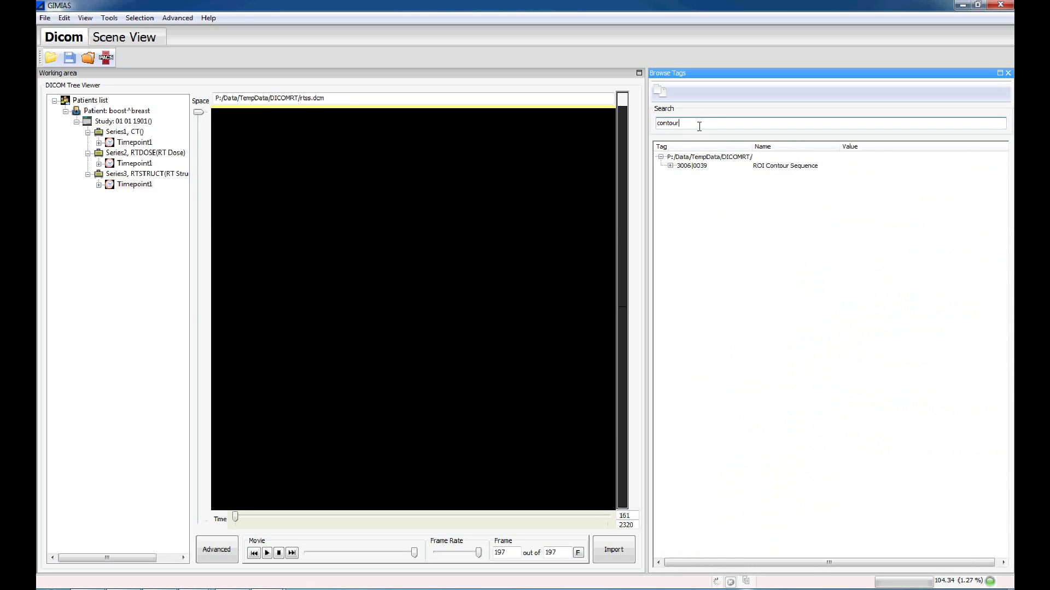
left_click(670, 165)
left_click(694, 192)
left_click(680, 174)
left_click(689, 183)
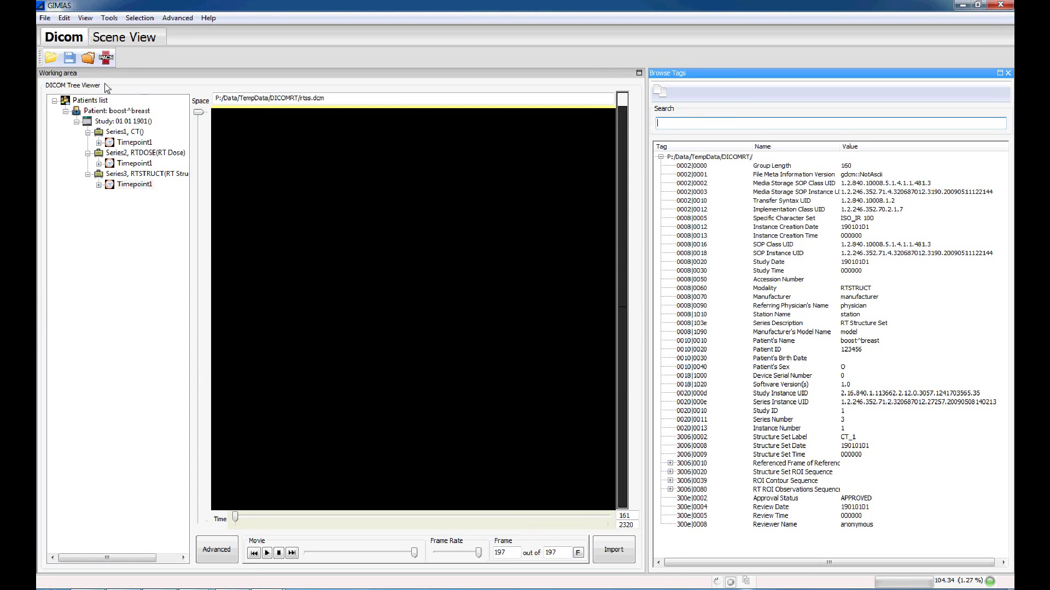
Step: Open the DICOM directory MRI1 inside the TempData folder on the Data (P:) drive
left_click(88, 57)
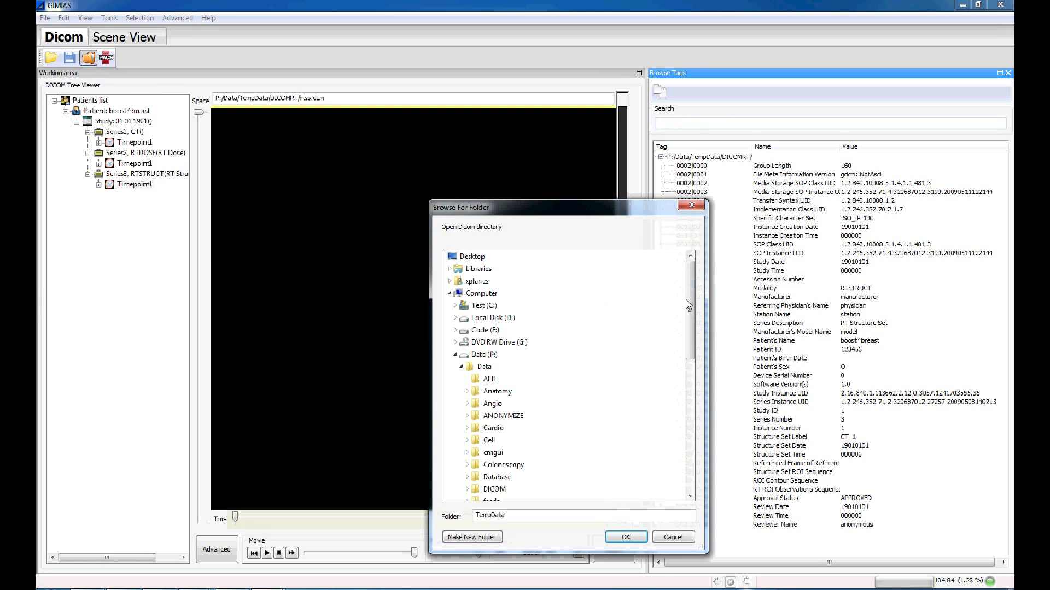
left_click_drag(687, 302, 687, 421)
left_click(466, 367)
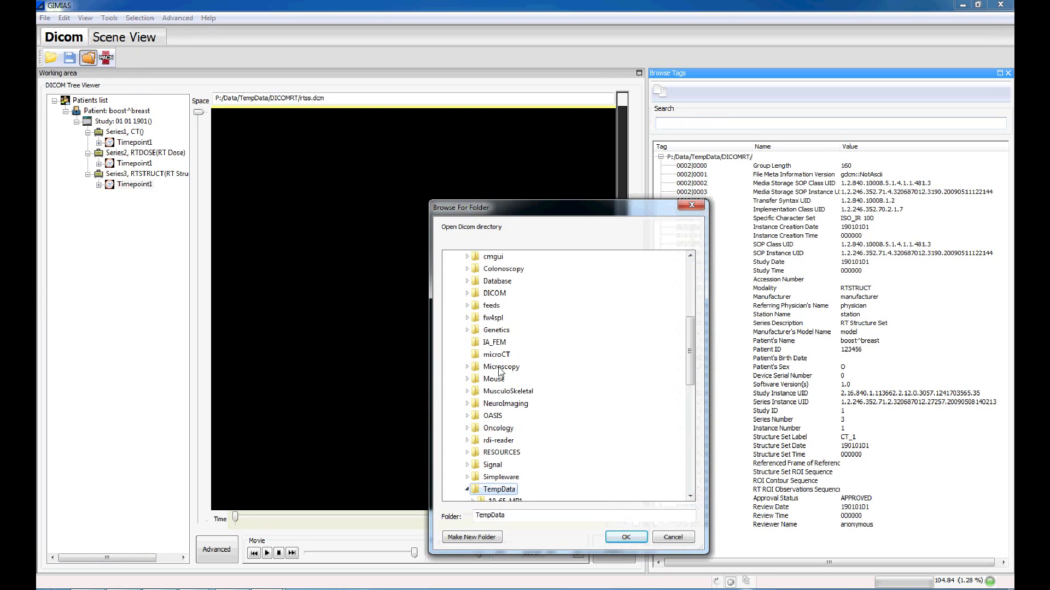
scroll(680, 426, "down", 5)
scroll(681, 416, "up", 5)
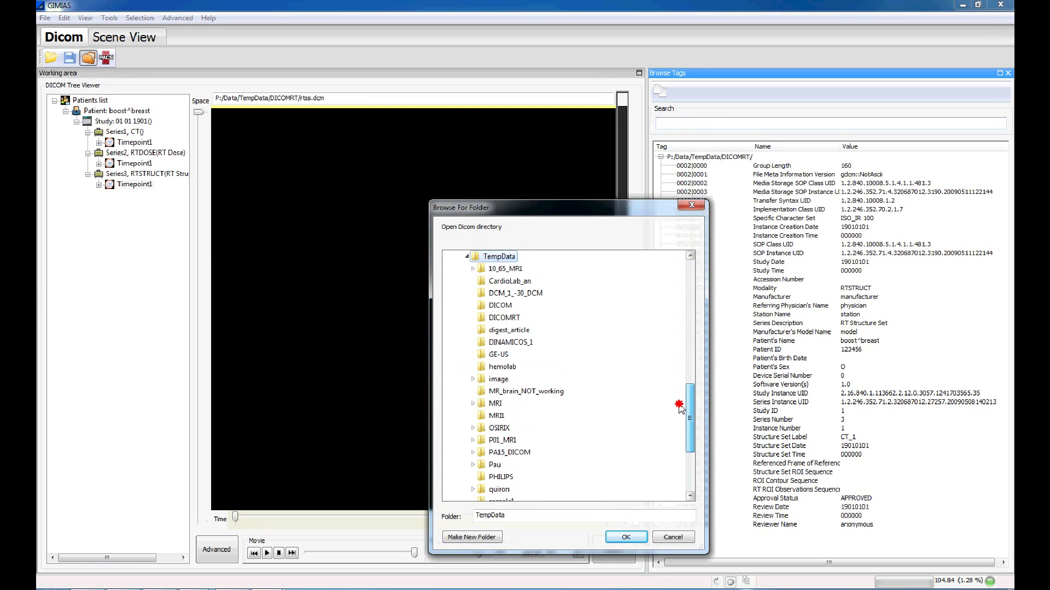
left_click(496, 416)
left_click(626, 537)
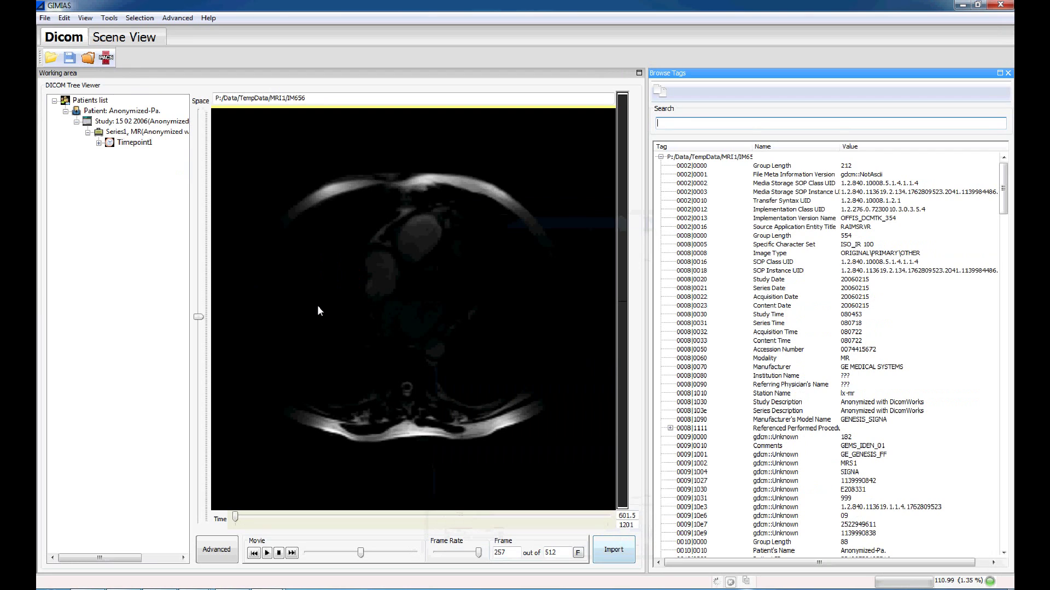
Step: Brighten the MR slice by adjusting its window and level, and play the Timepoint1 slices as a movie from the start
mouse_move(318, 311)
left_mouse_down()
mouse_move(270, 481)
mouse_move(207, 498)
left_mouse_up()
left_click_drag(431, 314, 432, 318)
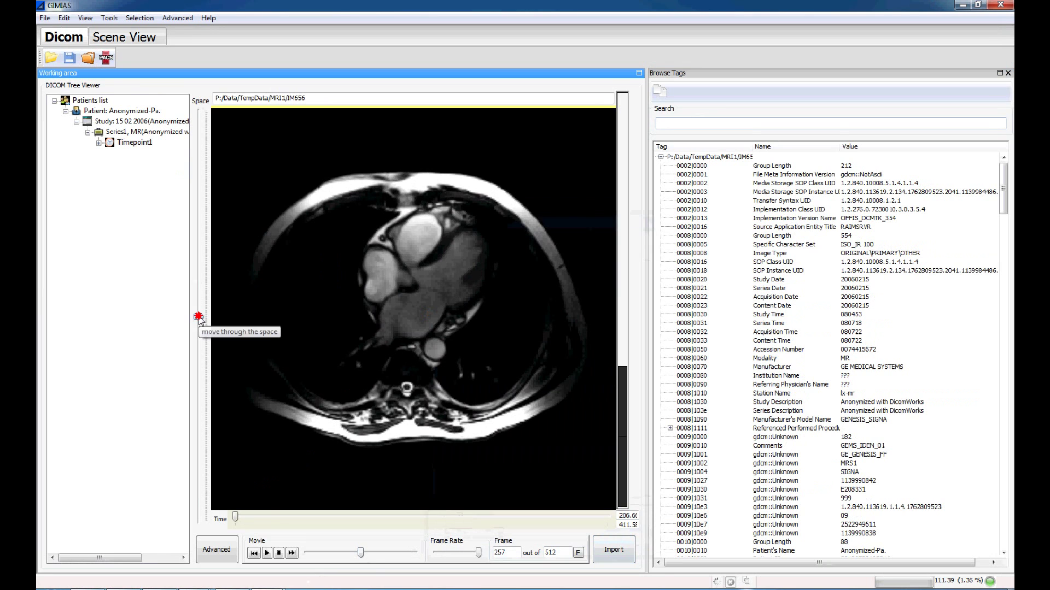
left_click_drag(360, 554, 299, 563)
left_click(278, 553)
left_click(267, 553)
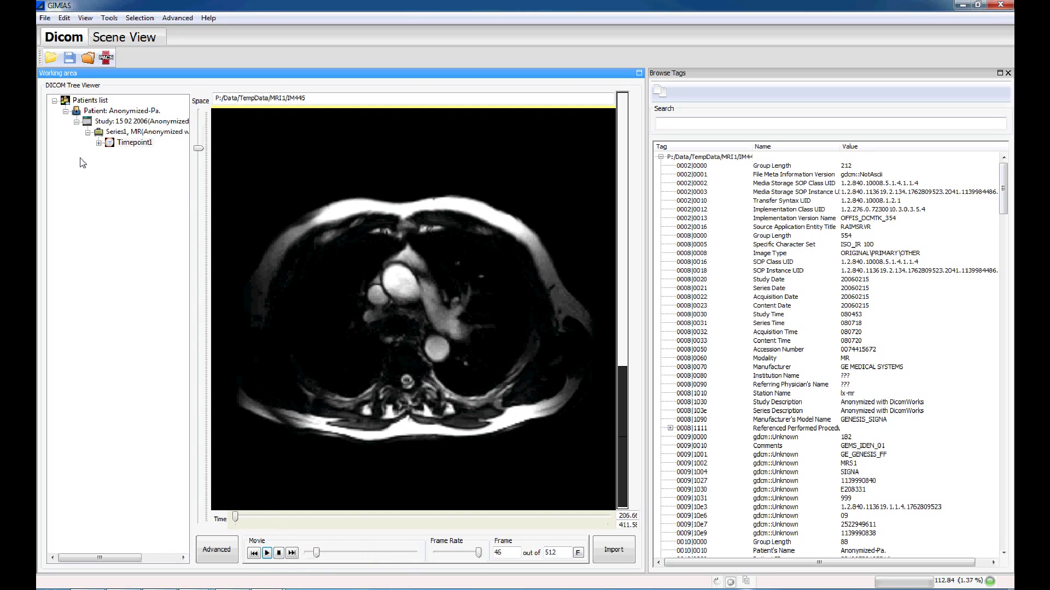
left_click(131, 144)
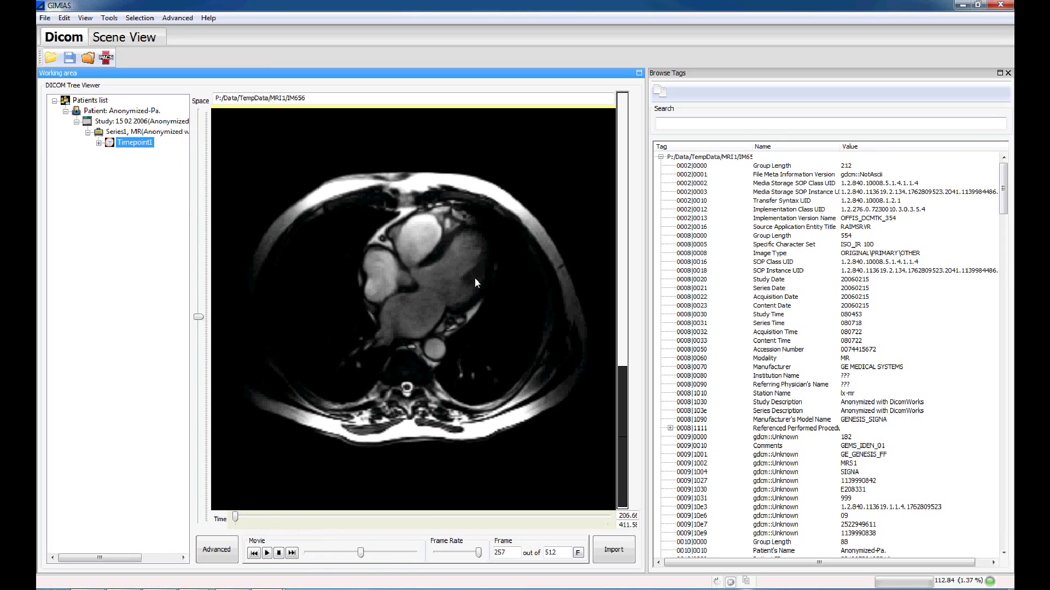
Step: Restrict the tag list to tags that differ between slices, and go back to frame 1 of the series
left_click(753, 121)
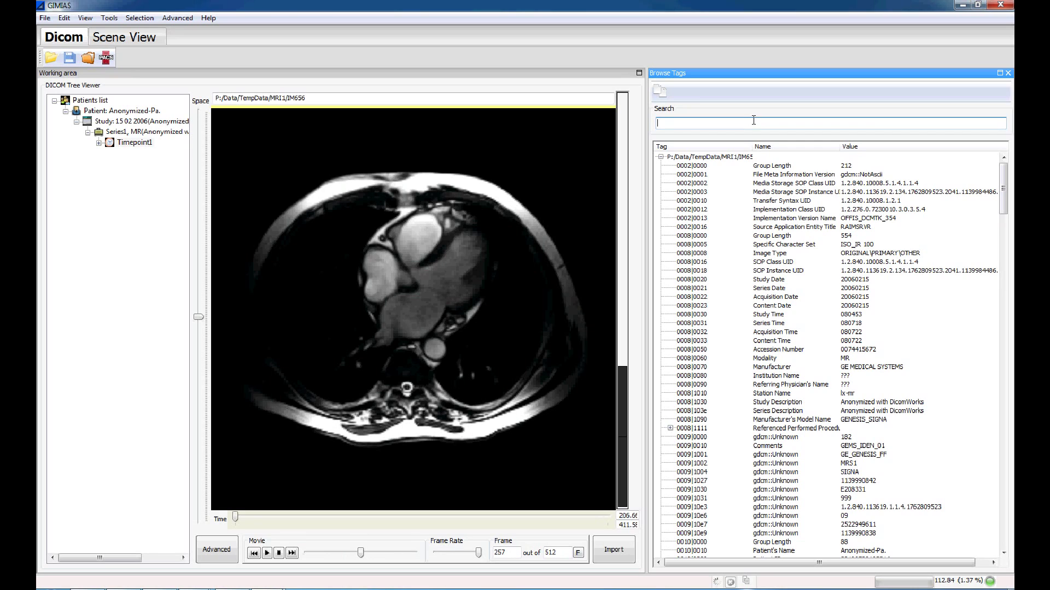
left_click(662, 96)
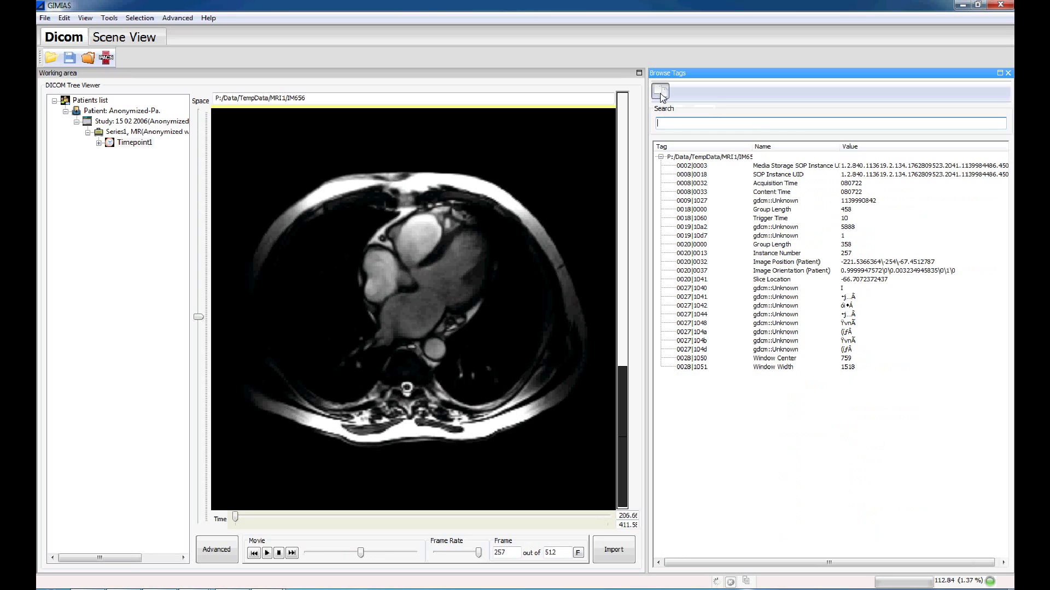
left_click(239, 522)
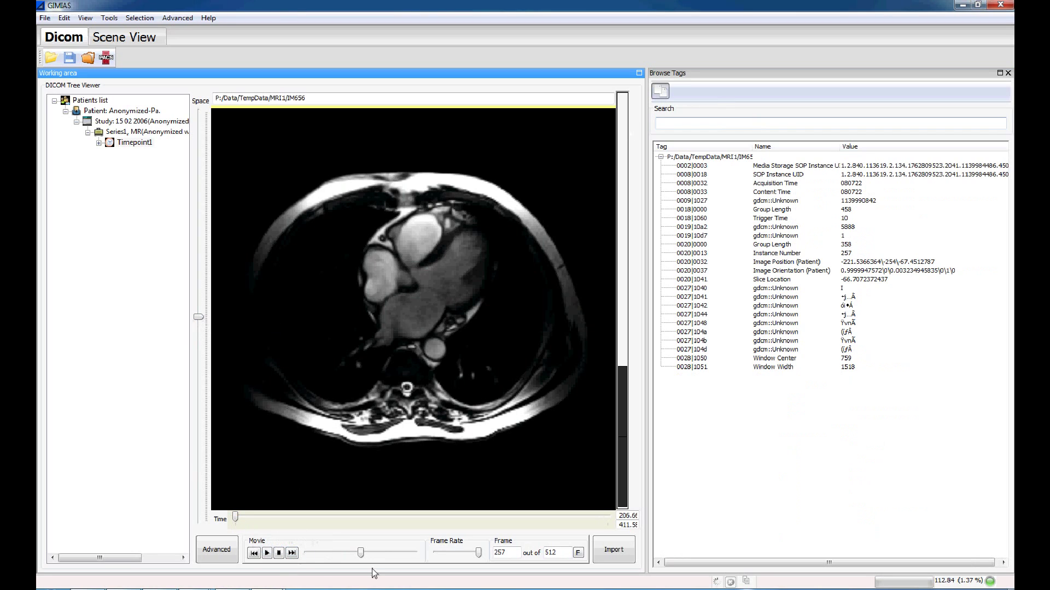
left_click_drag(362, 553, 300, 558)
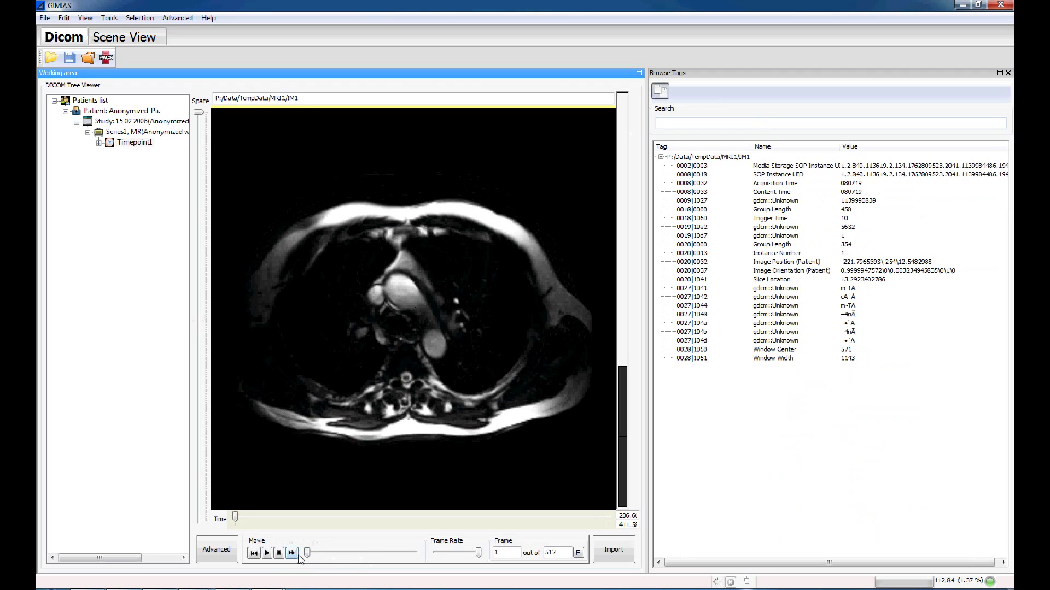
Step: Step through the frames one by one up to frame 9, and select the Trigger Time tag that changes between them
left_click(292, 553)
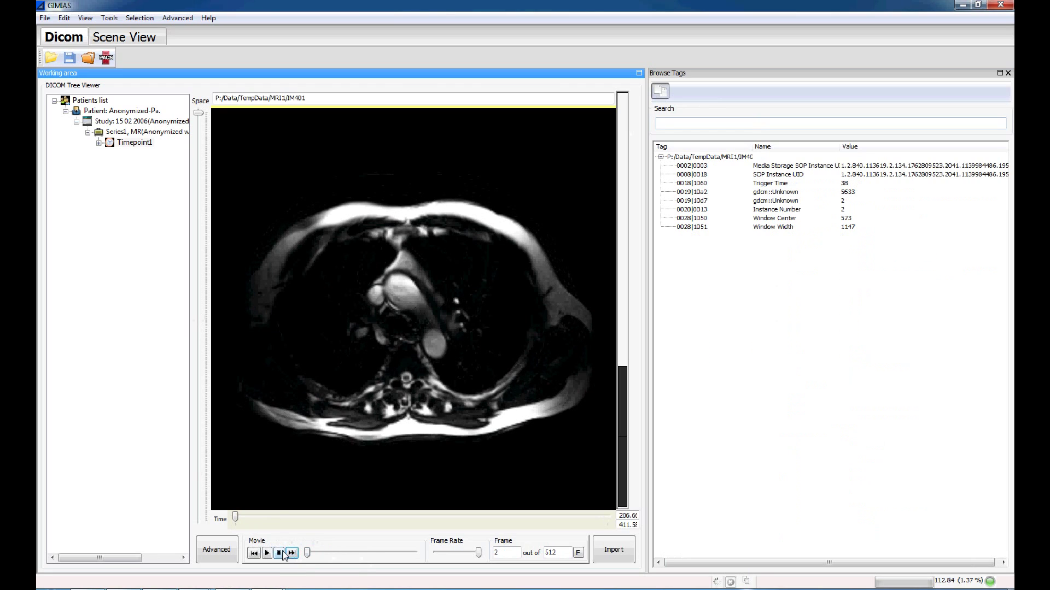
left_click(253, 554)
left_click(292, 554)
left_click(292, 554)
left_click(292, 554)
left_click(292, 554)
left_click(292, 553)
left_click(292, 554)
left_click(292, 553)
left_click(292, 554)
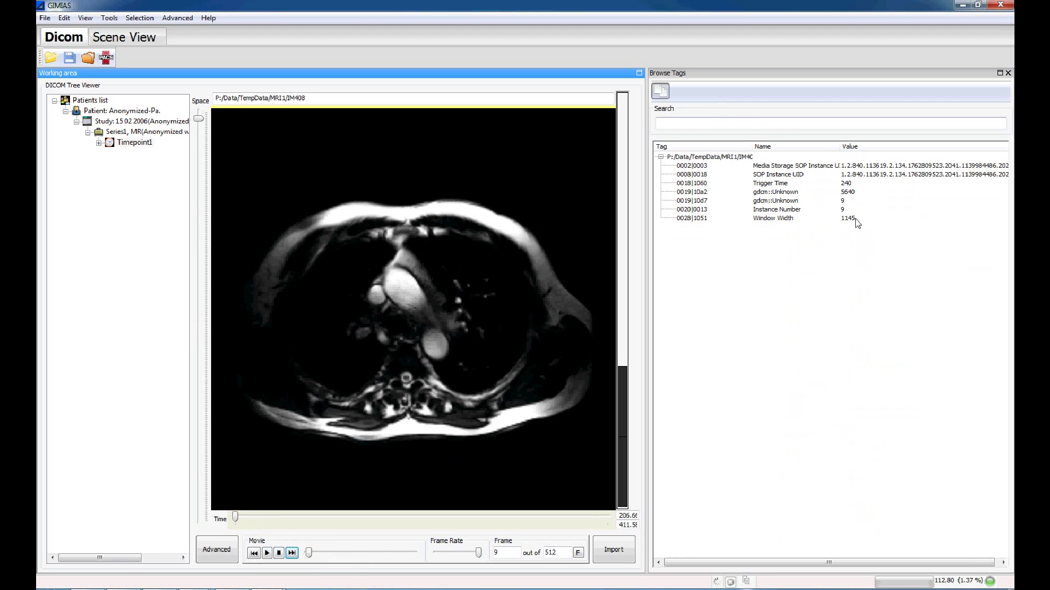
left_click(779, 184)
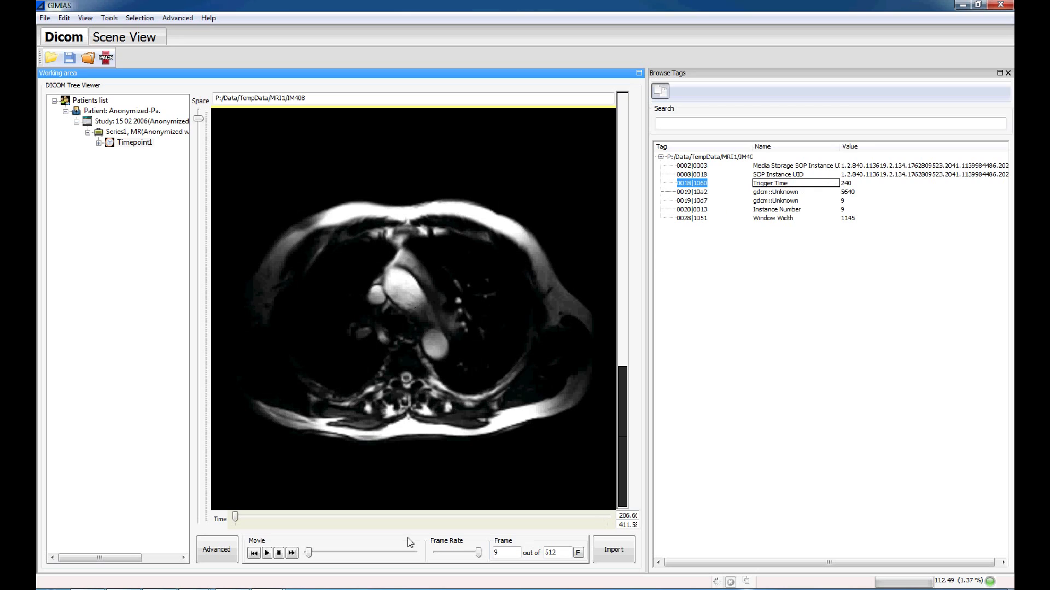
Step: Advance one frame at a time to frame 19 and watch how the differing tags change
left_click(292, 554)
left_click(292, 554)
left_click(292, 553)
left_click(292, 554)
left_click(292, 553)
left_click(292, 553)
left_click(292, 554)
left_click(292, 554)
left_click(293, 554)
left_click(292, 553)
Step: In the DICOM advanced options, set the time tag to Manual, scan for candidate tags and choose 0018|1060
left_click(216, 550)
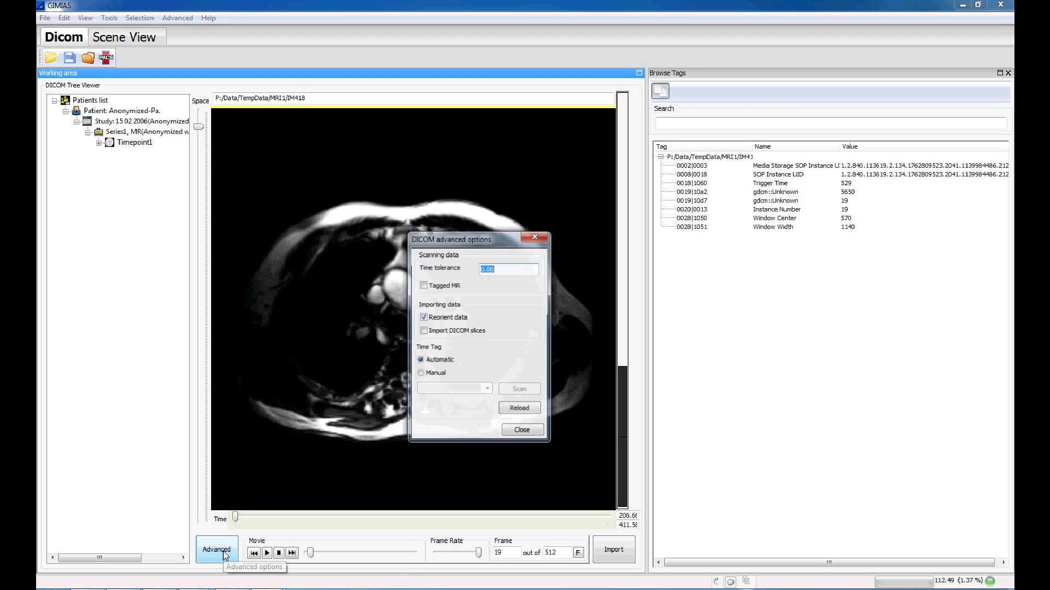
left_click(422, 374)
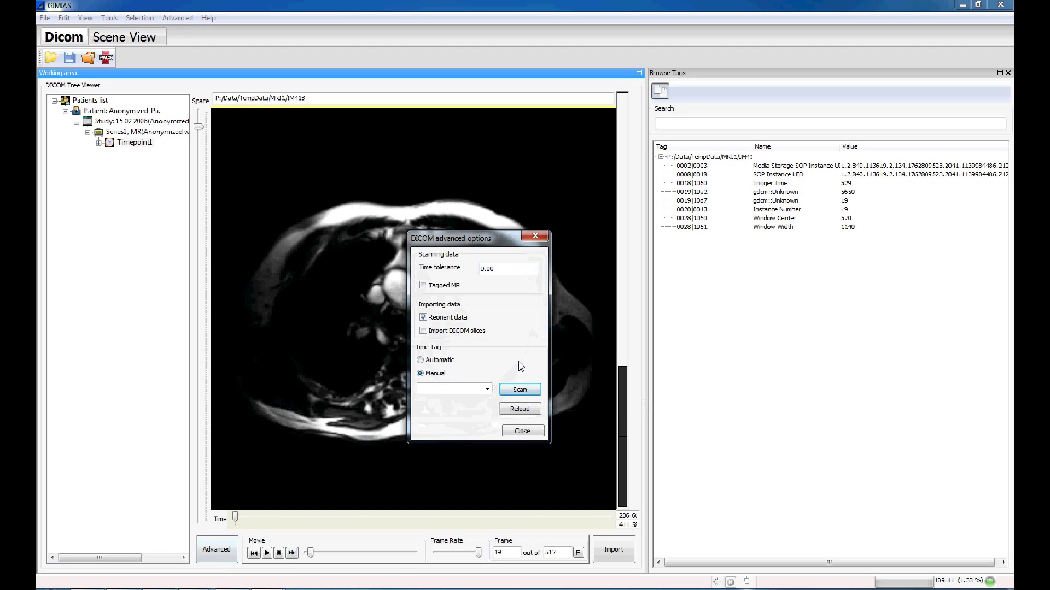
left_click(487, 389)
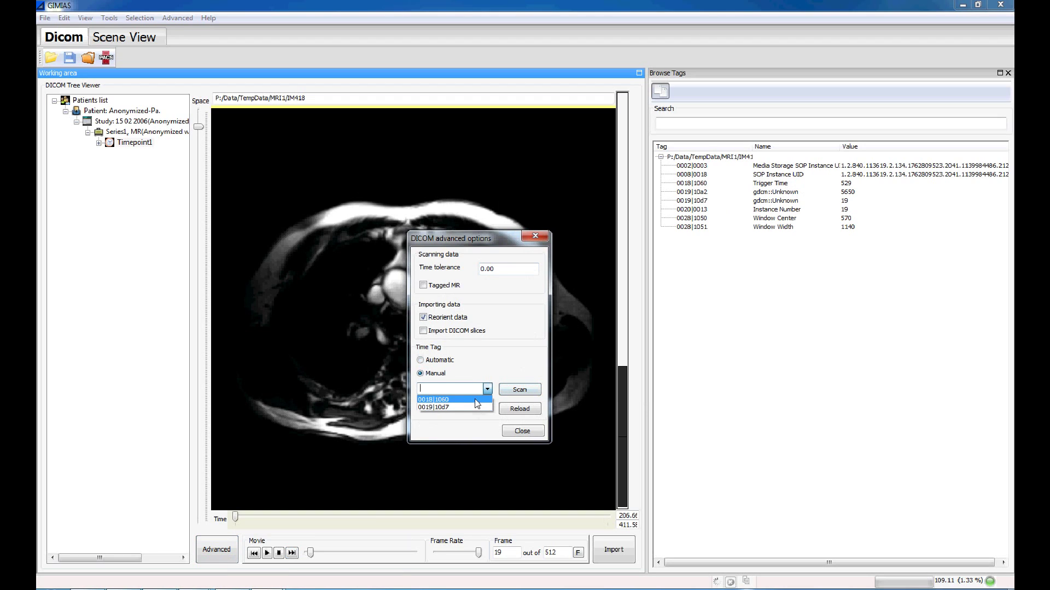
left_click(457, 400)
Step: Copy the chosen time tag 0018|1060 and search the DICOM tag list for it
key("ctrl+c")
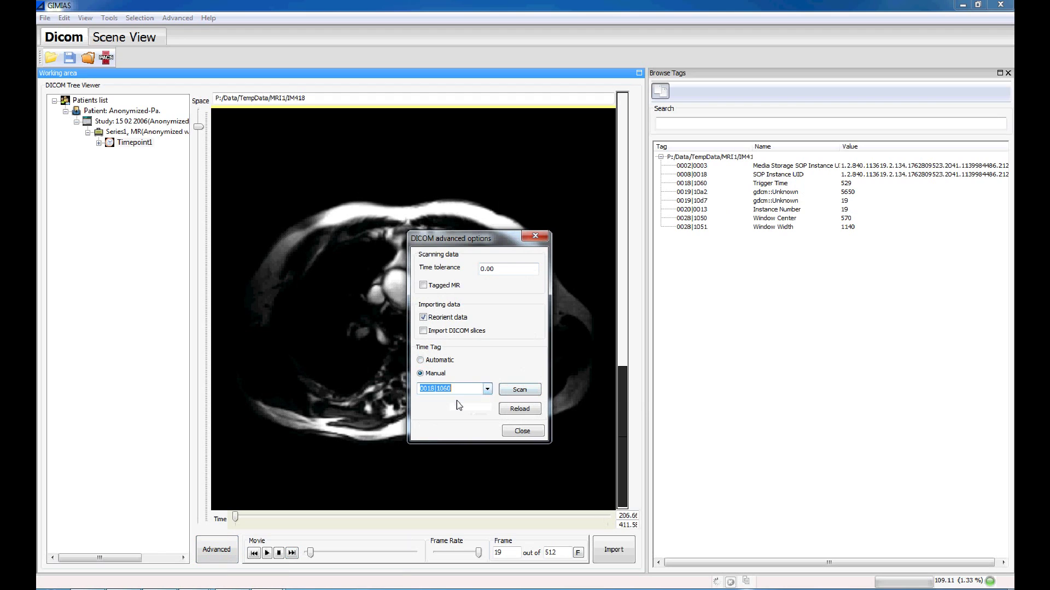
left_click(698, 123)
key("ctrl+v")
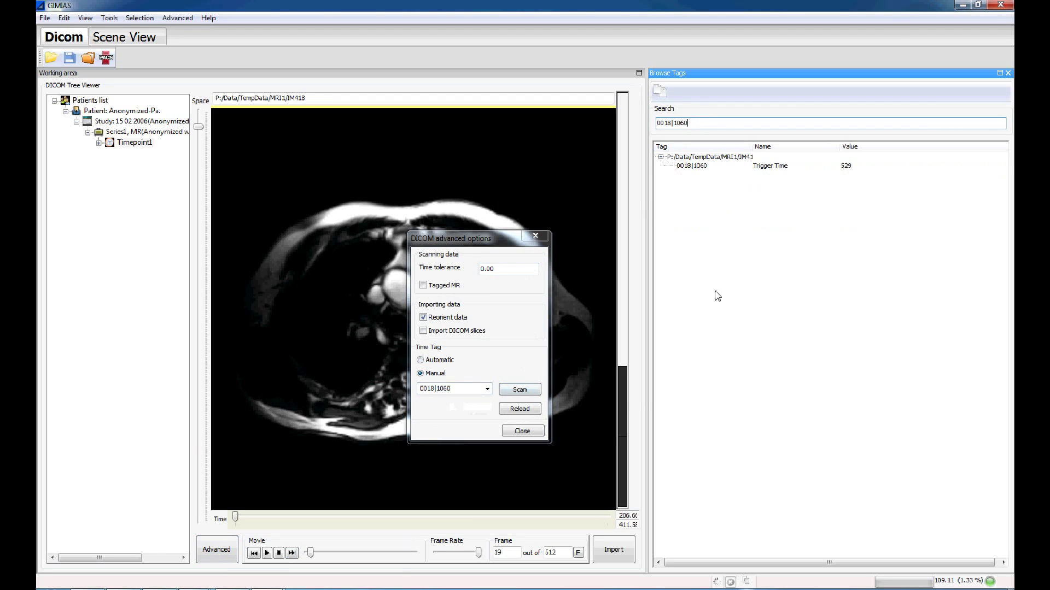
Step: Reload the series using the manual time tag and close the advanced options
left_click(516, 411)
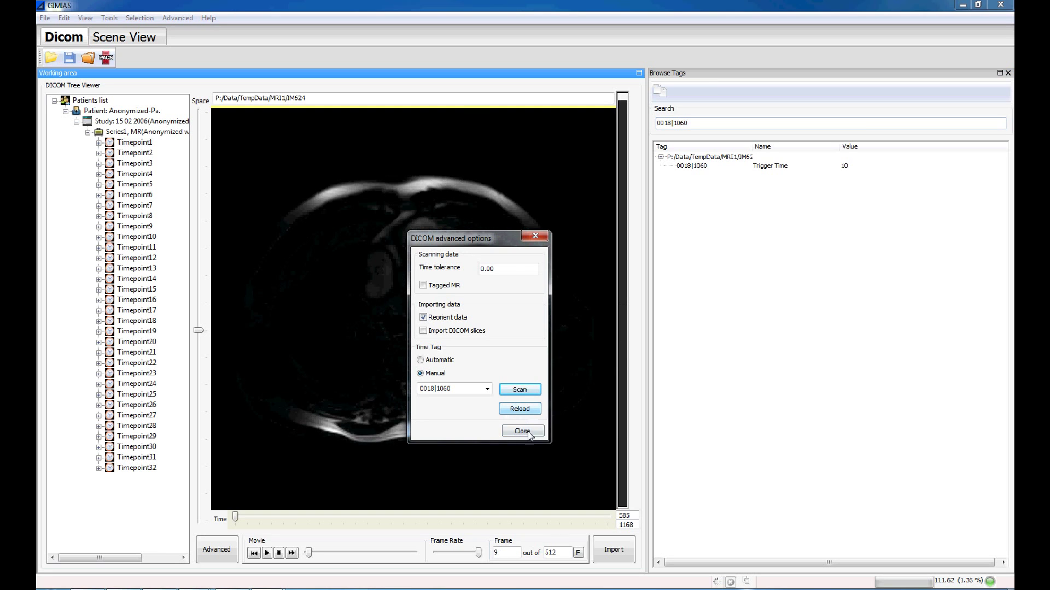
left_click(522, 431)
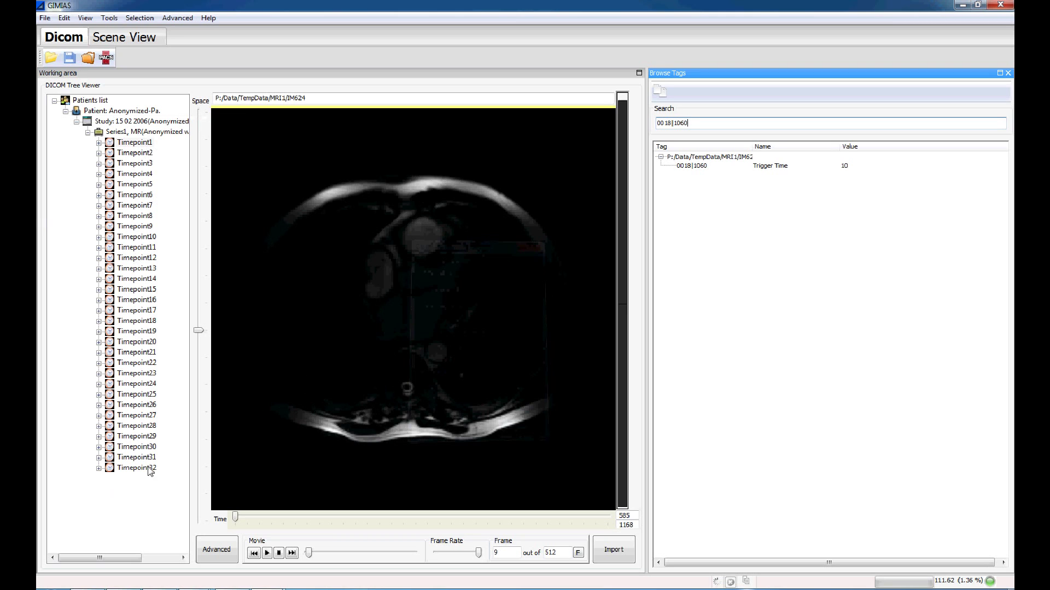
Step: Brighten the reloaded slice and move through time at the same slice position to frame 137
left_click_drag(489, 318, 96, 514)
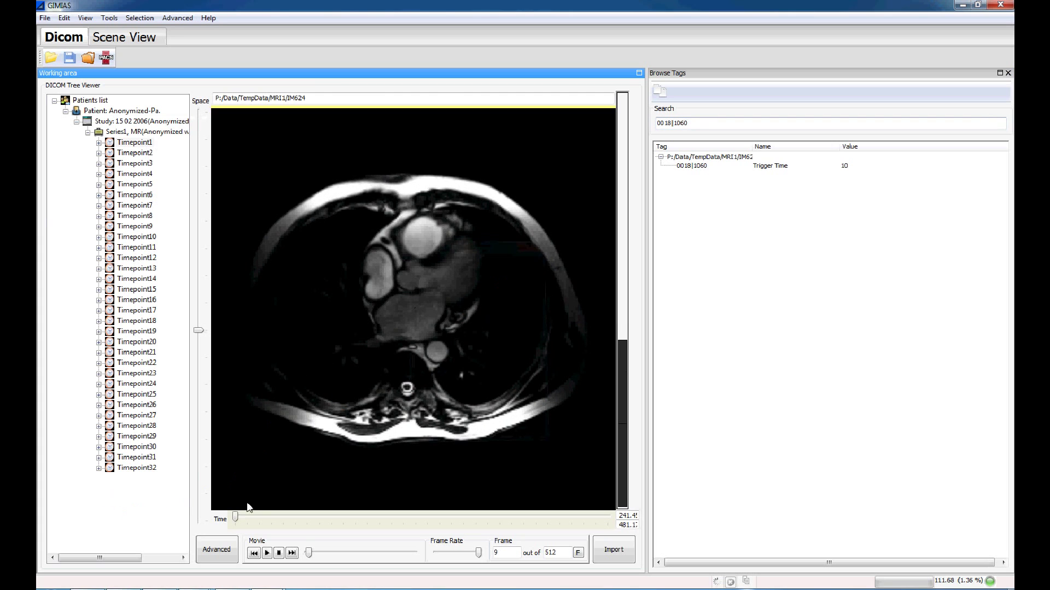
left_click_drag(235, 517, 409, 512)
mouse_move(198, 331)
left_mouse_down()
mouse_move(193, 487)
mouse_move(199, 159)
mouse_move(187, 445)
mouse_move(188, 261)
mouse_move(195, 339)
left_mouse_up()
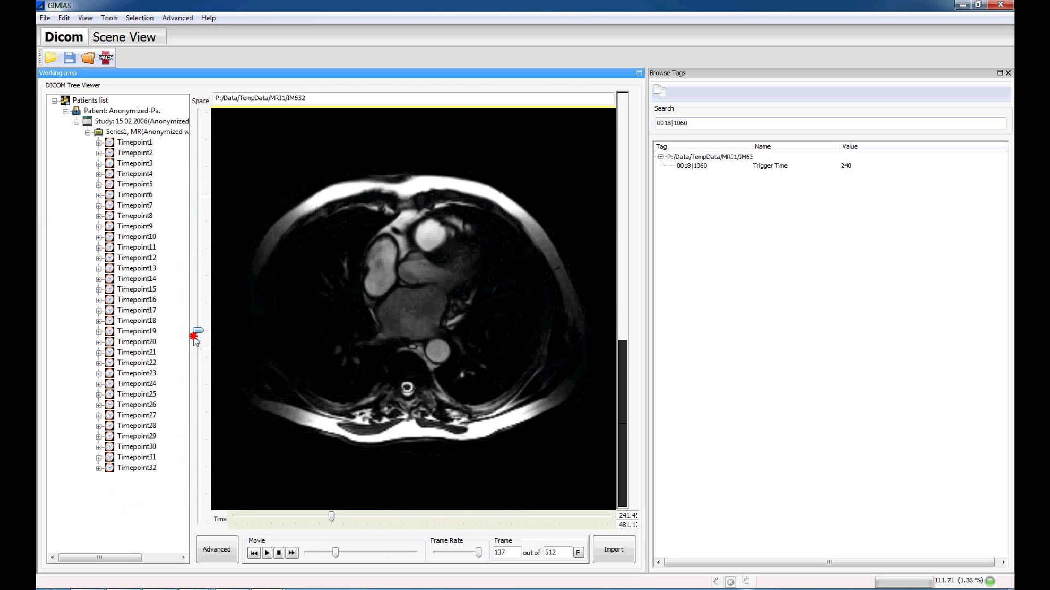
Step: Reopen the DICOM advanced options, and switch to Windows Explorer to open the resource folder inside the GIMIAS Release folder
left_click(229, 552)
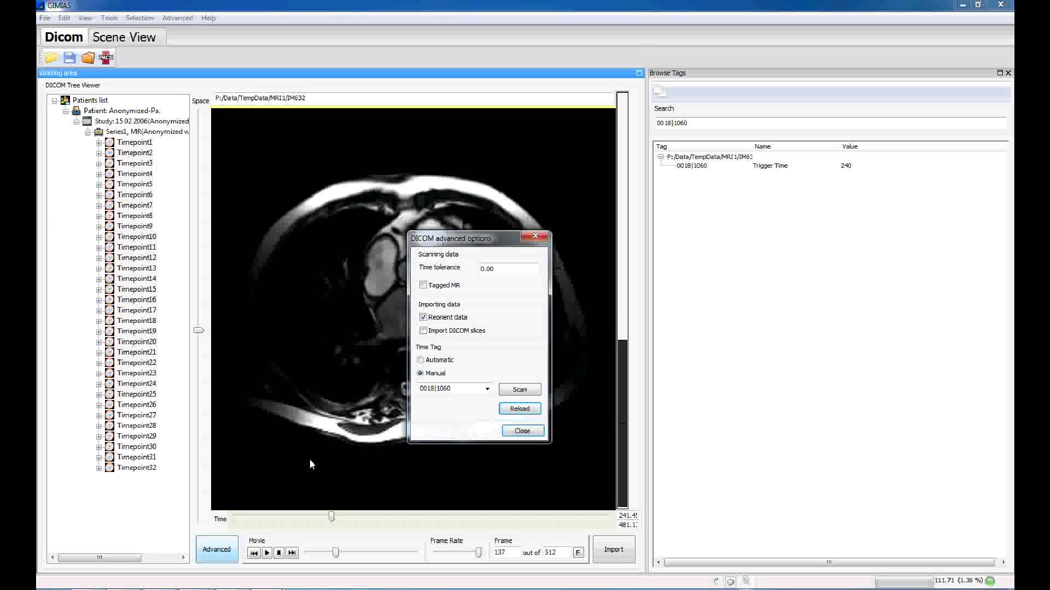
left_click(458, 392)
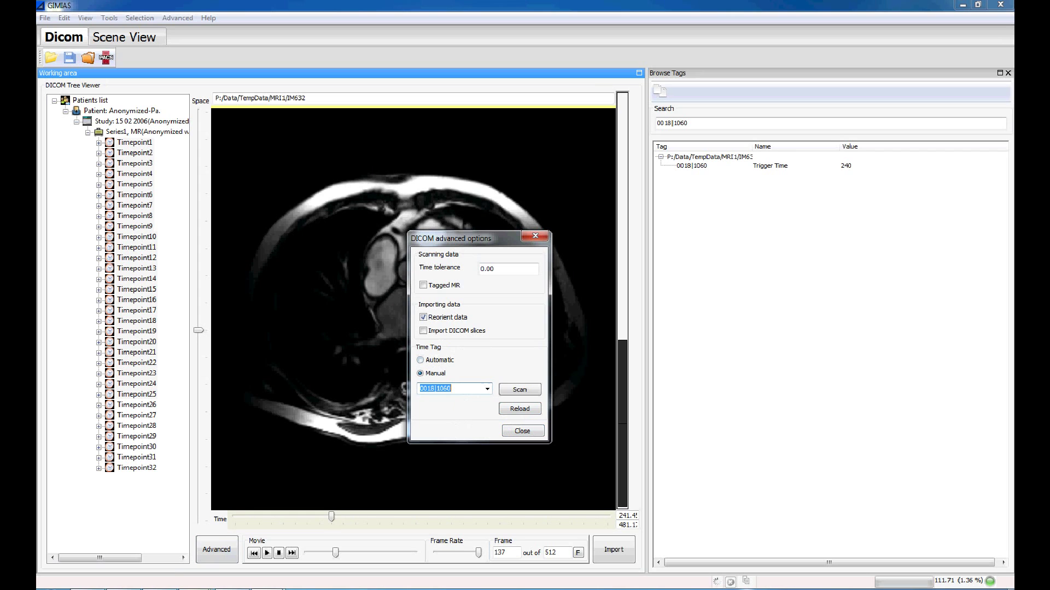
mouse_move(235, 589)
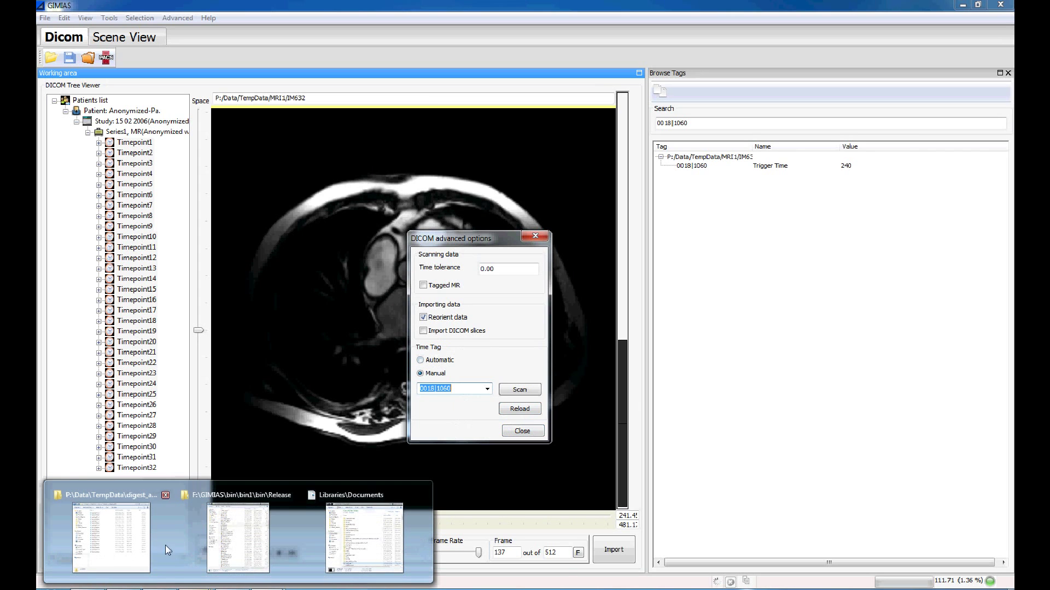
left_click(290, 537)
left_click(665, 214)
left_click_drag(984, 208, 988, 104)
double_click(654, 153)
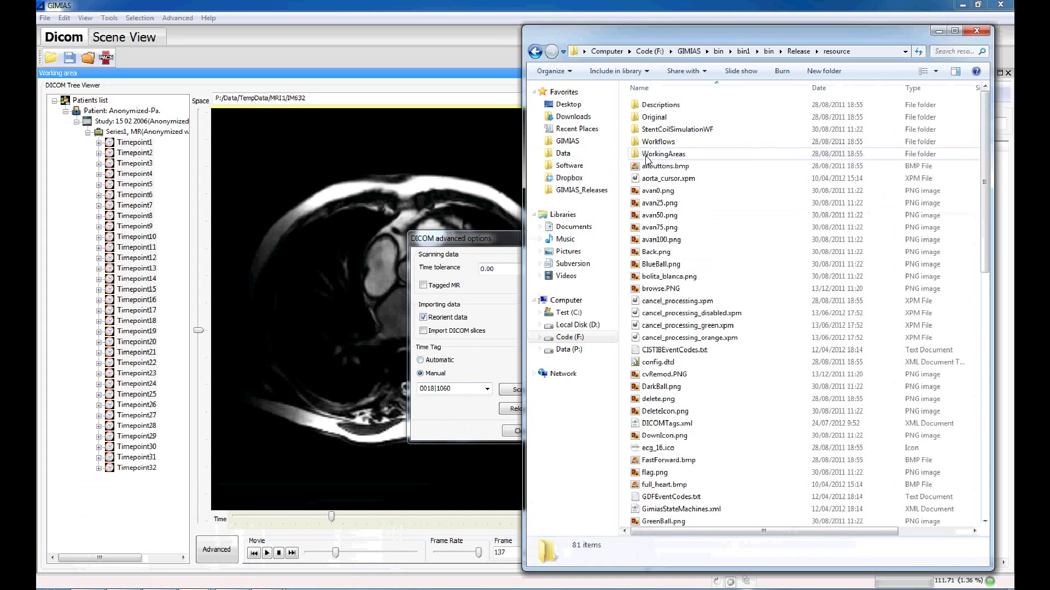
Step: Open DICOMTags.xml from the resource folder in Notepad++ and dock its window to half the screen beside GIMIAS
left_click(658, 399)
scroll(662, 398, "down", 4)
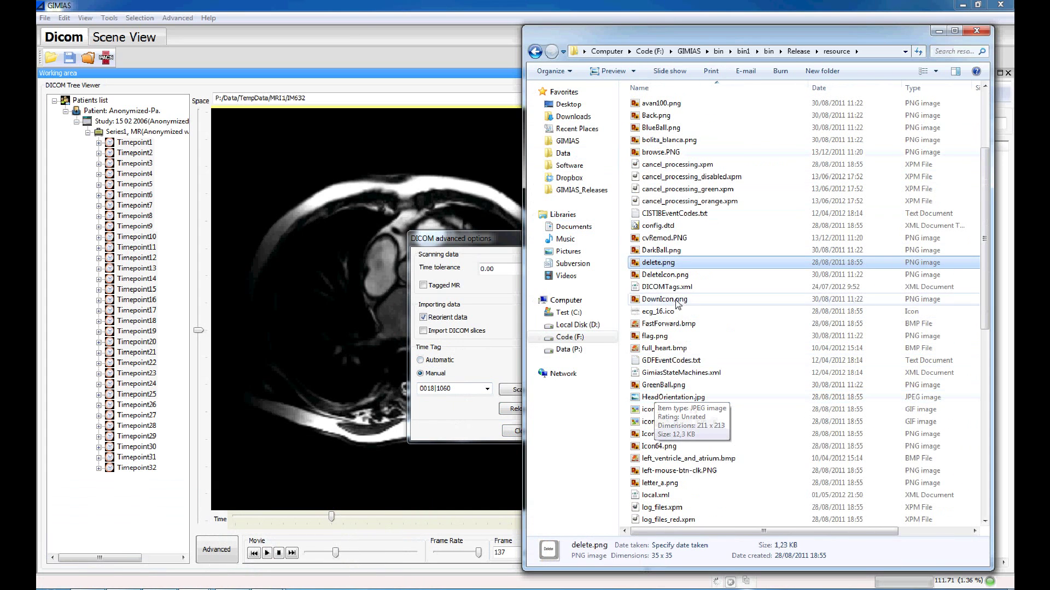
key("Down")
key("Down")
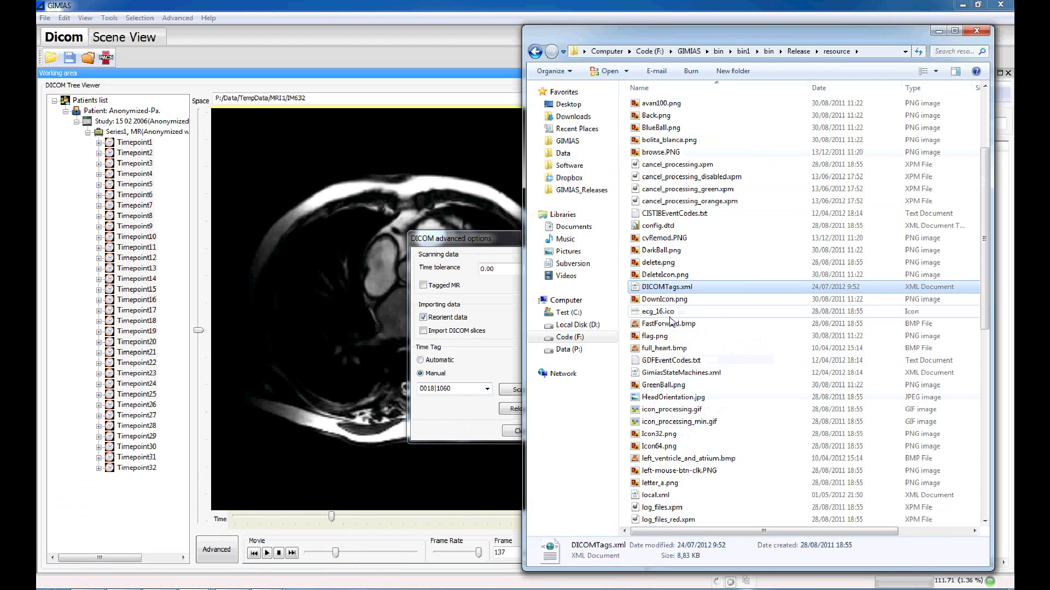
right_click(671, 287)
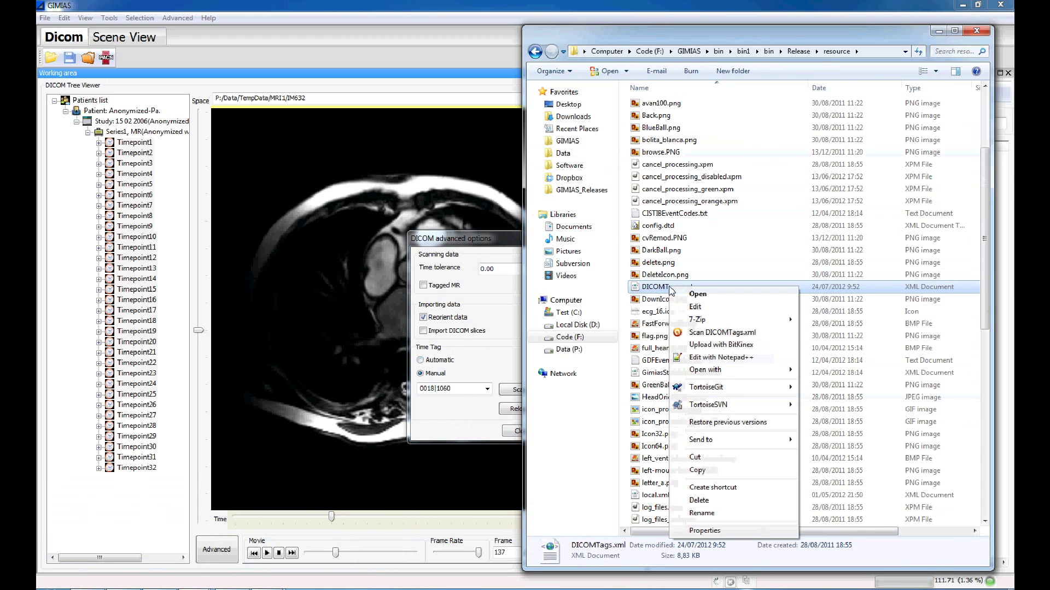
left_click(730, 363)
key("super+Right")
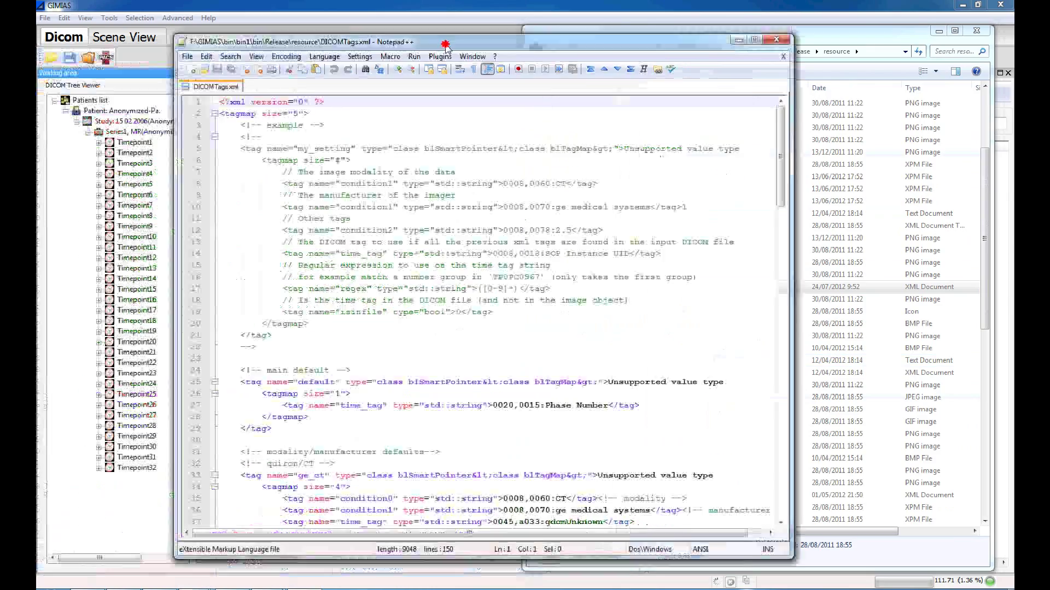
Step: Examine the modality and manufacturer conditions and their time_tag entries throughout DICOMTags.xml
scroll(656, 230, "down", 13)
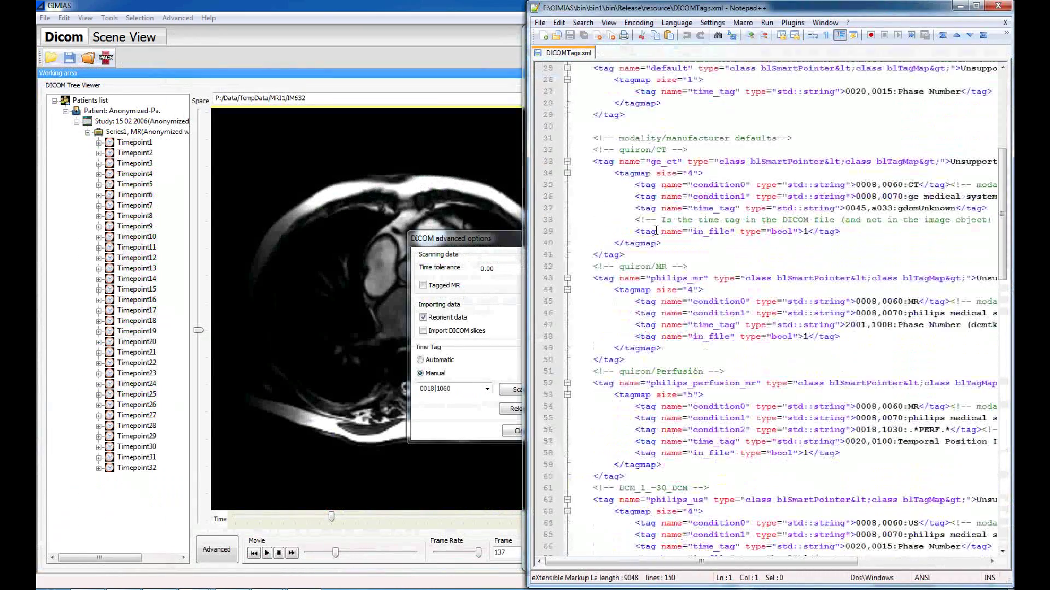
scroll(656, 230, "down", 13)
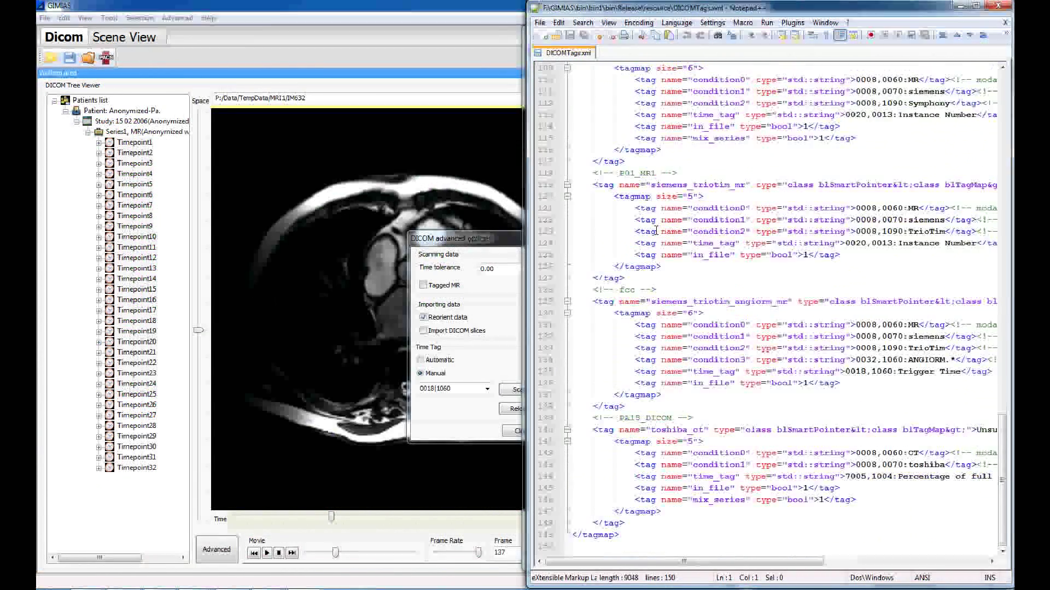
scroll(656, 230, "up", 20)
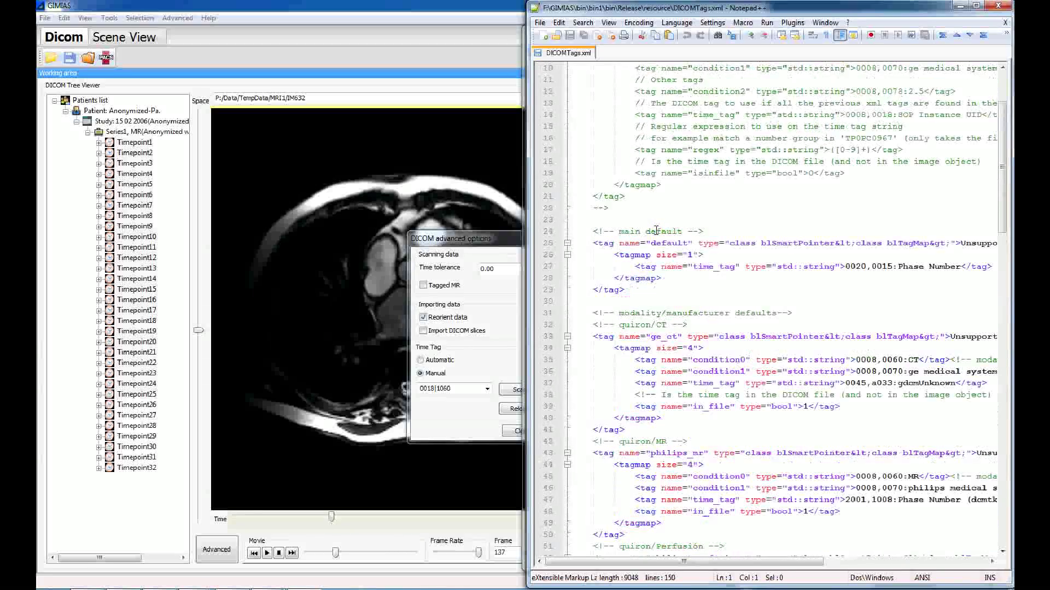
scroll(656, 230, "down", 8)
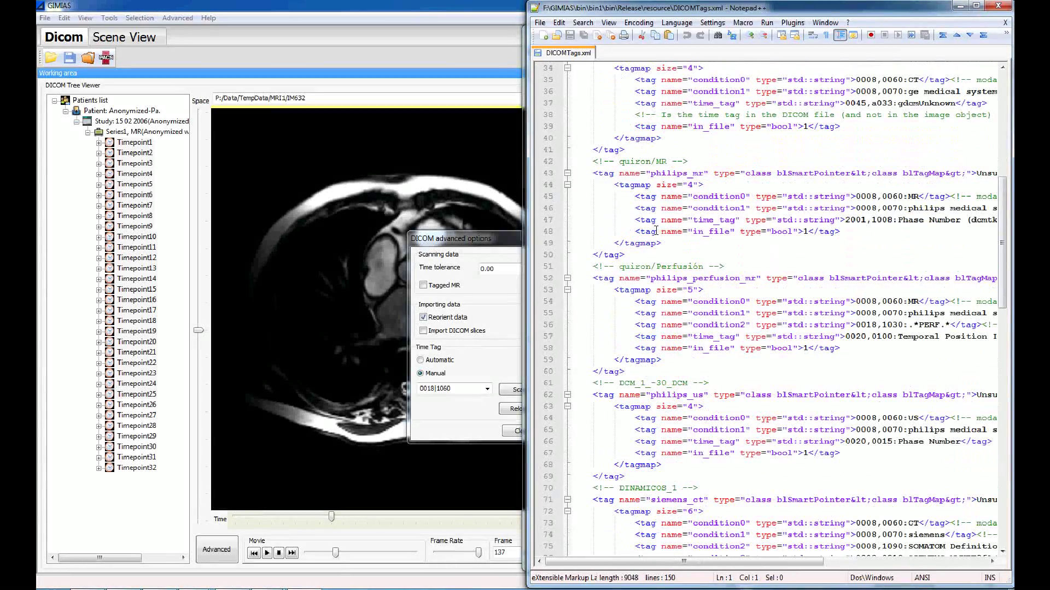
Step: Examine the philips_mr entry's time_tag and compare it with the neighbouring default entries in DICOMTags.xml
double_click(705, 219)
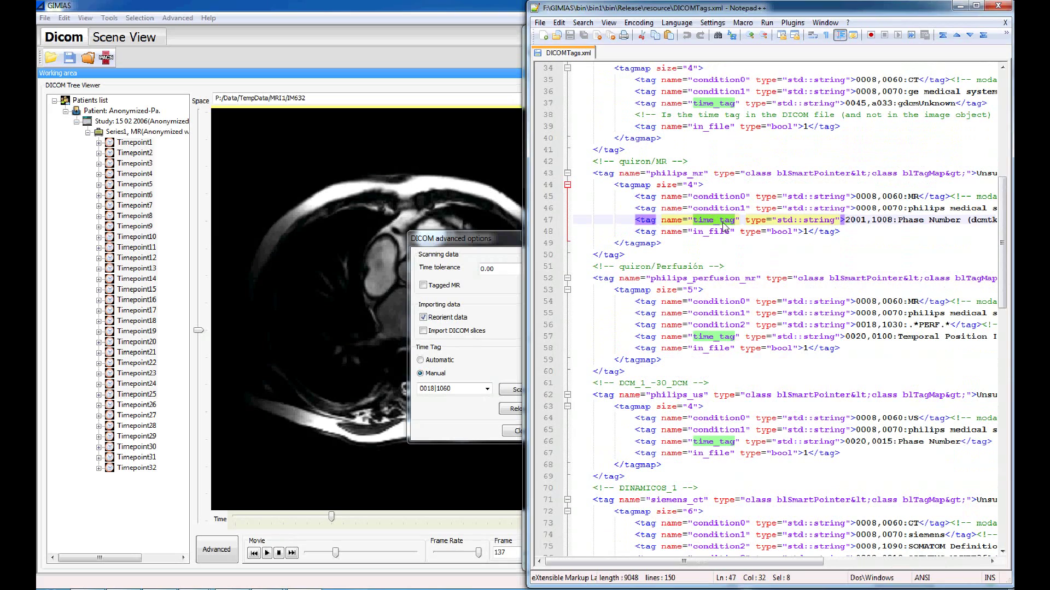
left_click(651, 173)
scroll(676, 168, "up", 4)
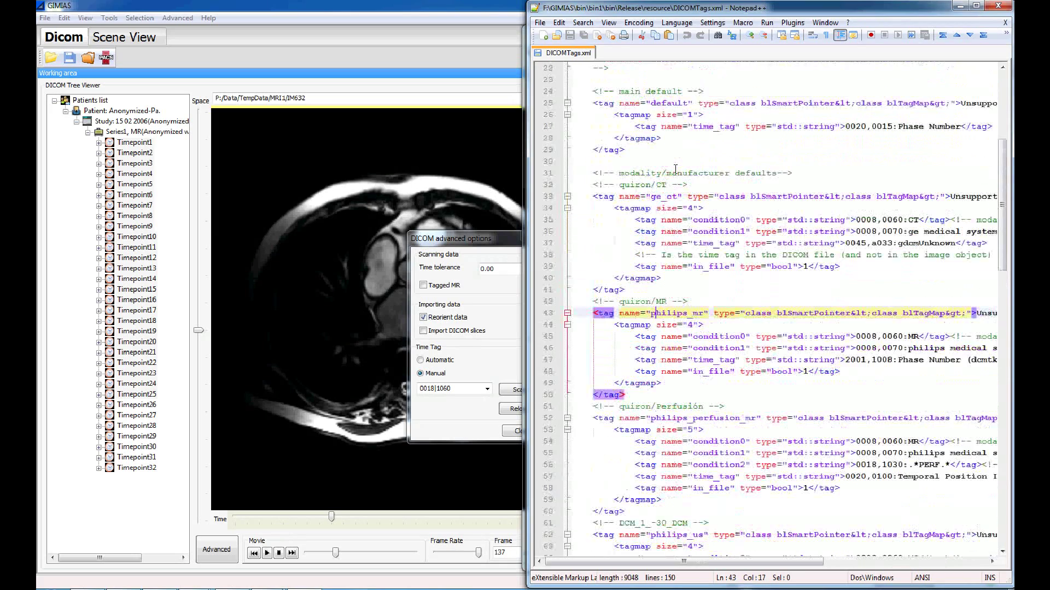
scroll(675, 168, "down", 6)
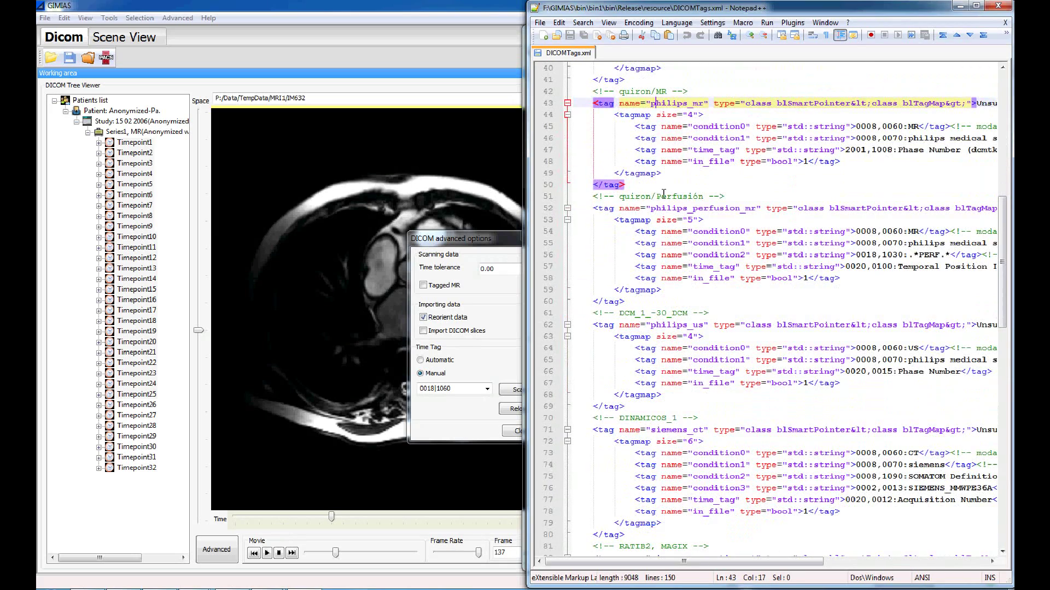
scroll(660, 200, "up", 5)
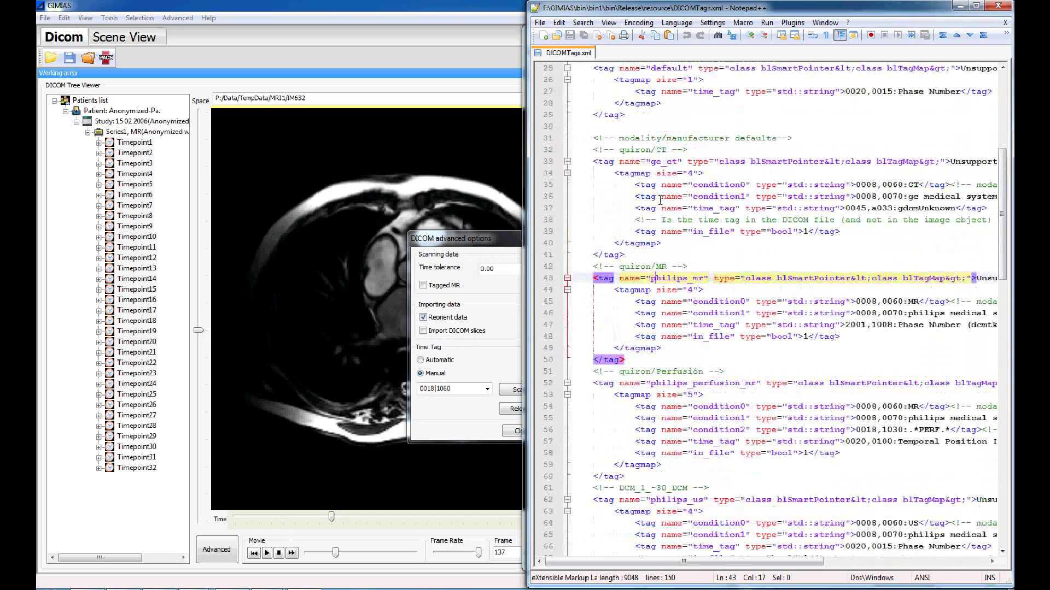
Step: Switch to GIMIAS and search the browsed DICOM tags for "moda" and for "manuf"
left_click(447, 4)
double_click(656, 125)
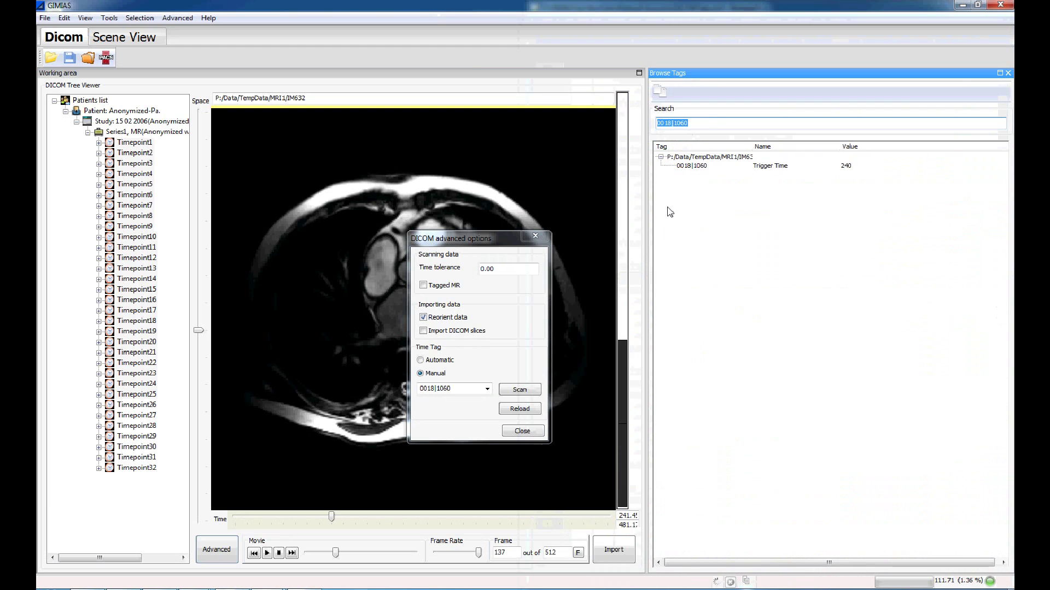
type("moda")
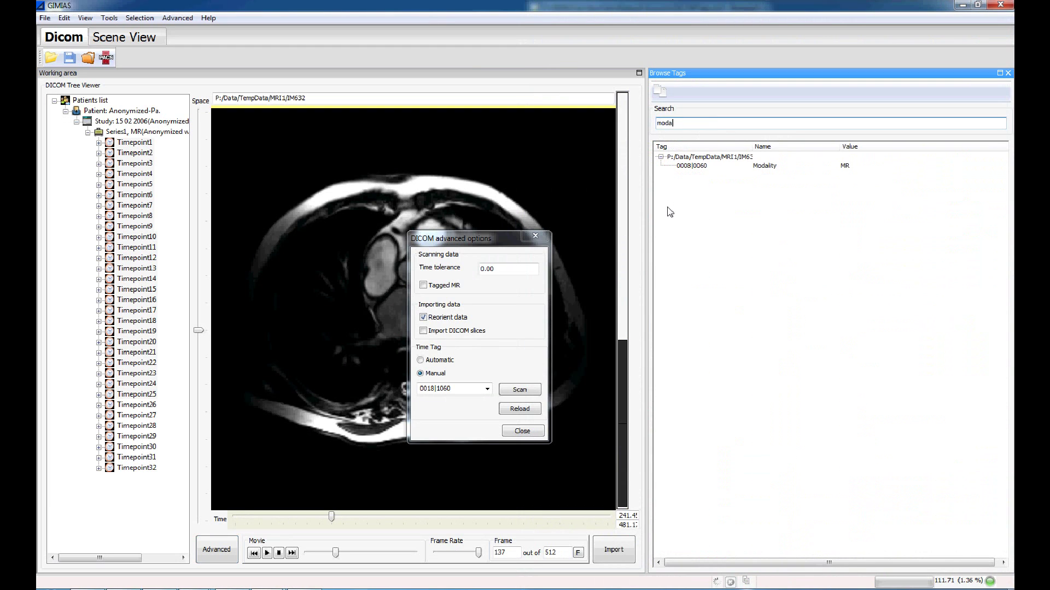
key("BackSpace")
key("BackSpace")
key("BackSpace")
key("BackSpace")
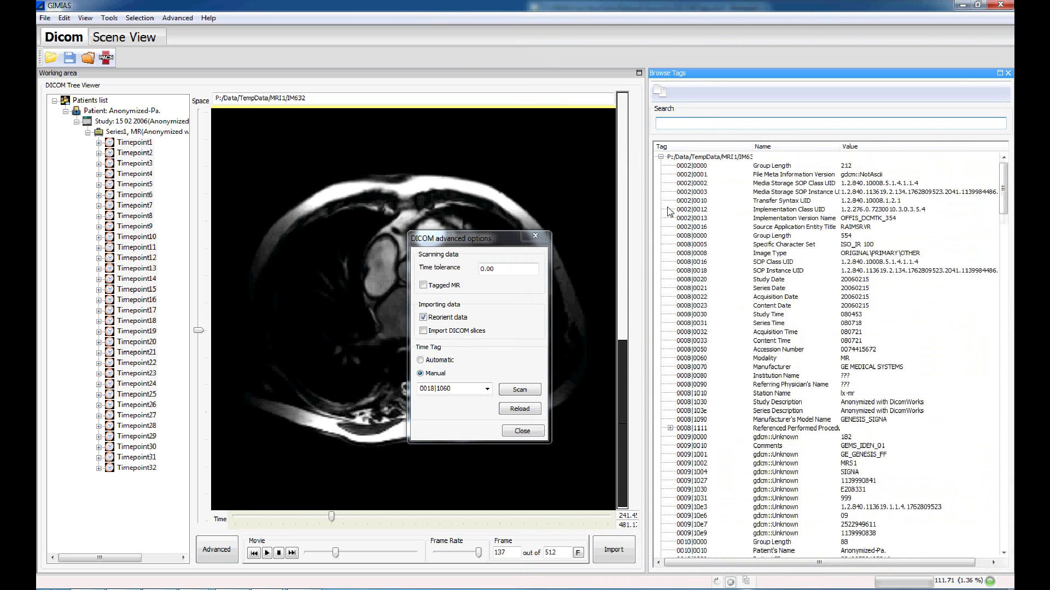
type("manuf")
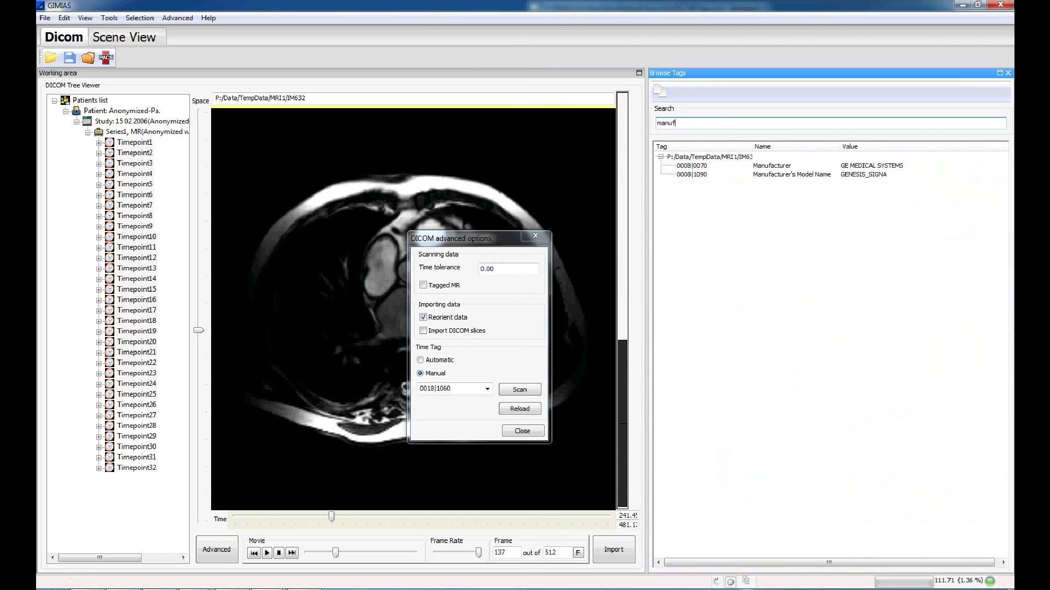
Step: Switch to Notepad++ and duplicate the whole quiron/CT ge_ct block directly below the original, including its comment line
key("alt+Tab")
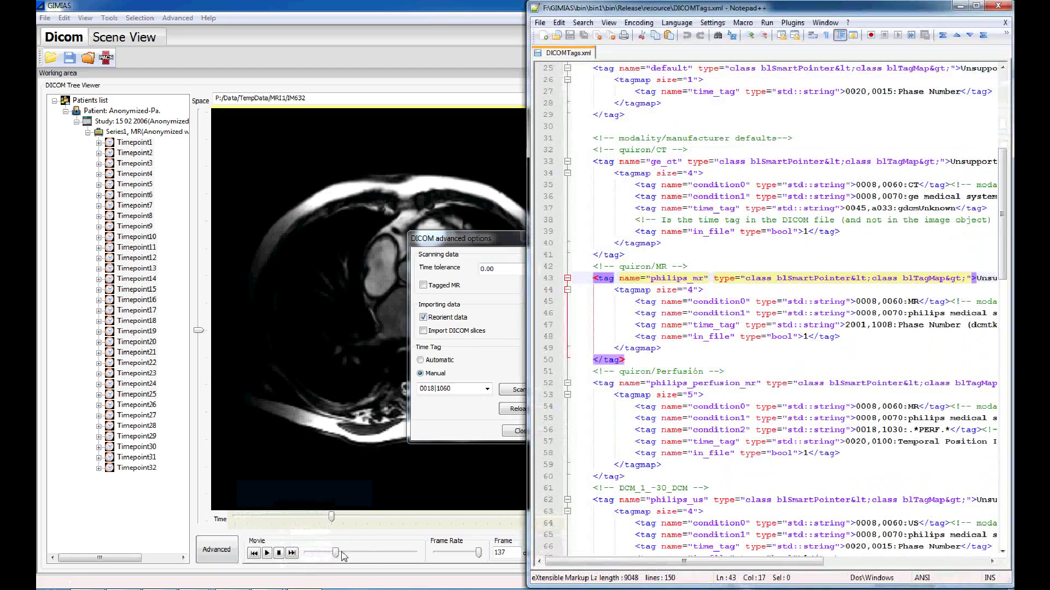
scroll(736, 263, "up", 3)
left_click(735, 267)
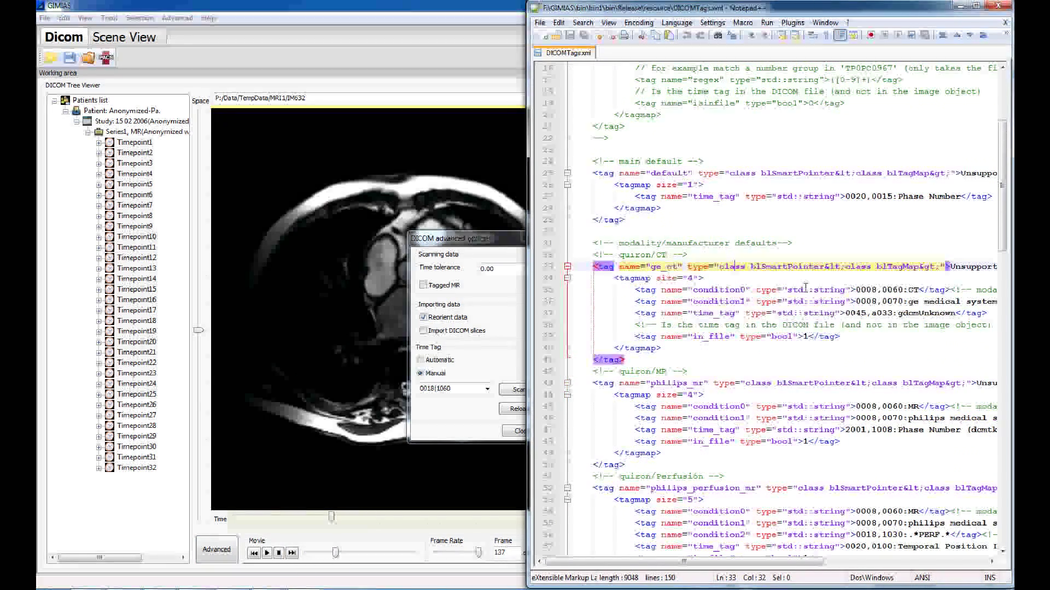
key("Up")
key("Home")
key("shift+Down")
key("shift+Down")
key("shift+Down")
key("shift+Down")
key("shift+Down")
key("shift+Down")
key("shift+Down")
key("shift+Down")
key("shift+Down")
key("shift+Down")
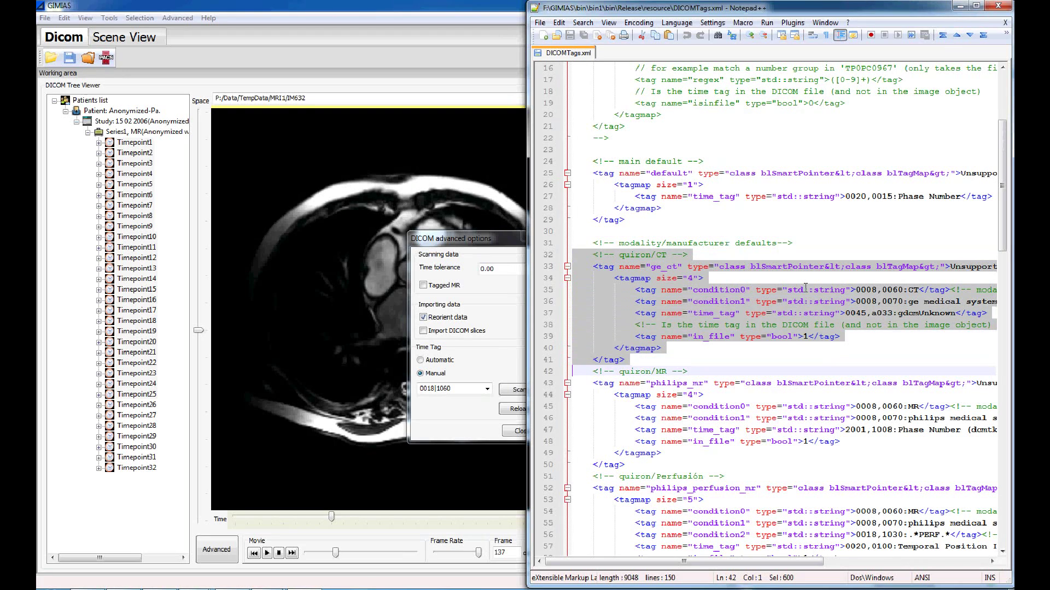
key("ctrl+c")
key("Right")
key("ctrl+v")
scroll(806, 287, "down", 2)
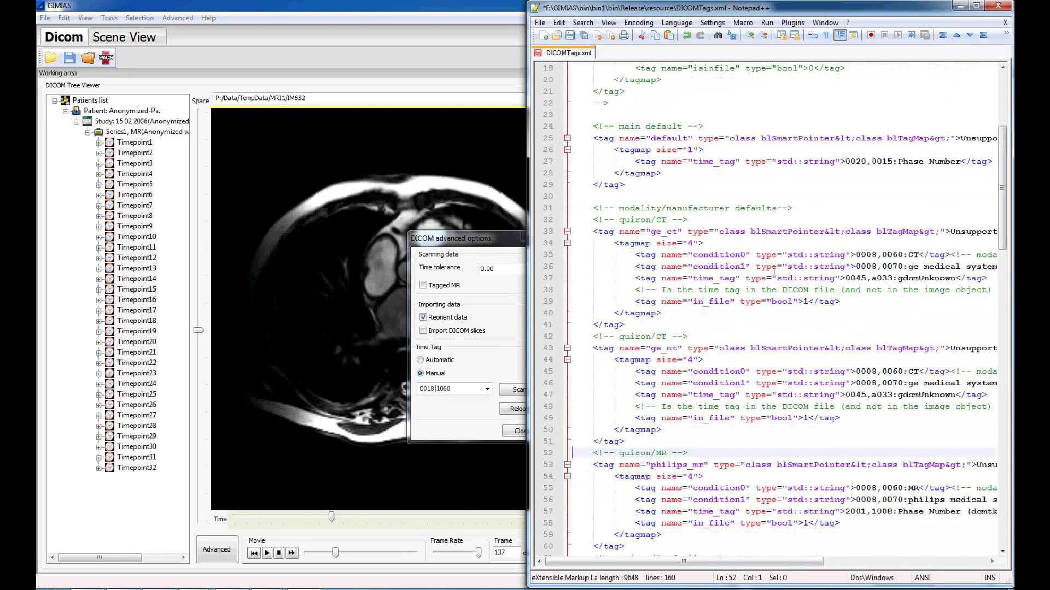
Step: Rename the duplicated tag block to ge_mr and widen the Notepad++ window so its full lines can be read
left_click_drag(651, 200, 678, 200)
left_click(670, 314)
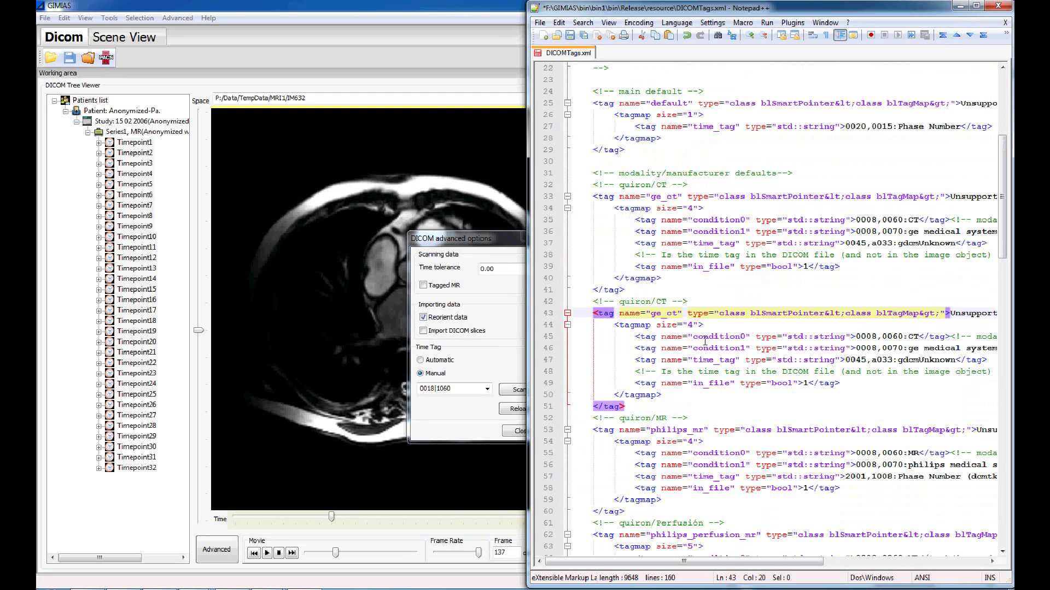
key("End")
key("Home")
key("Home")
key("Right")
key("Right")
key("Right")
key("Right")
key("Right")
key("Right")
key("Right")
key("Right")
key("Right")
key("Right")
key("Right")
key("Right")
key("Right")
key("Delete")
key("Delete")
type("mr")
key("Right")
left_click_drag(528, 319, 290, 320)
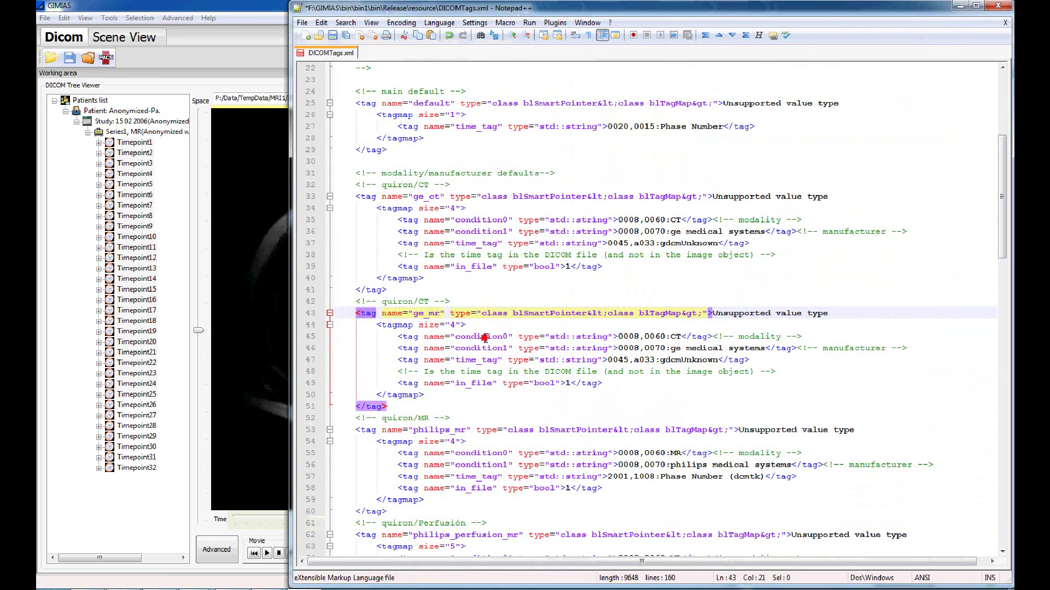
Step: Set the modality in condition0 of the ge_mr block to MR and check its manufacturer condition
left_click(605, 336)
double_click(674, 336)
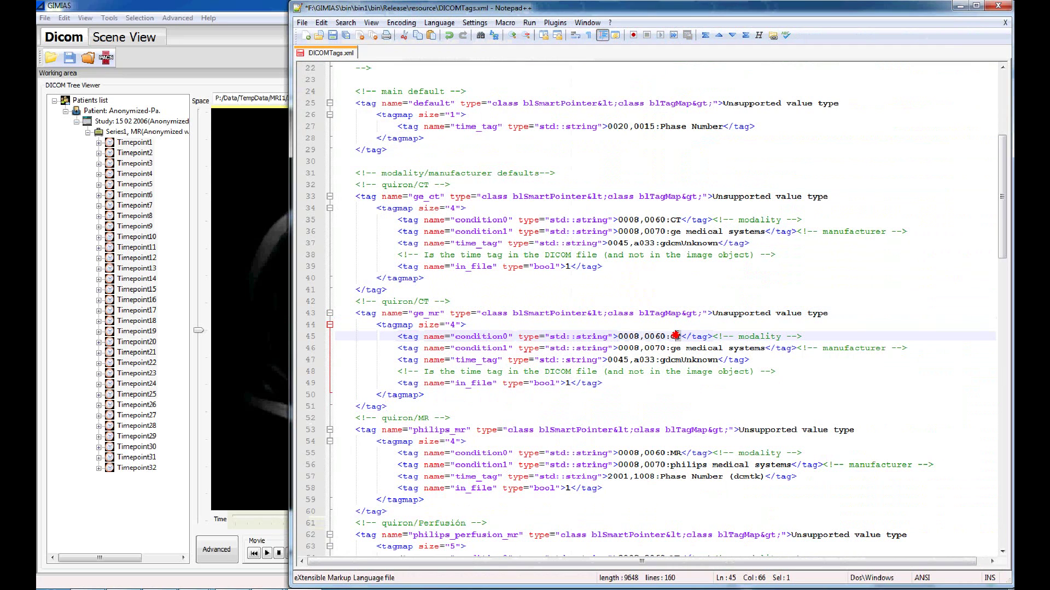
type("MR")
key("Down")
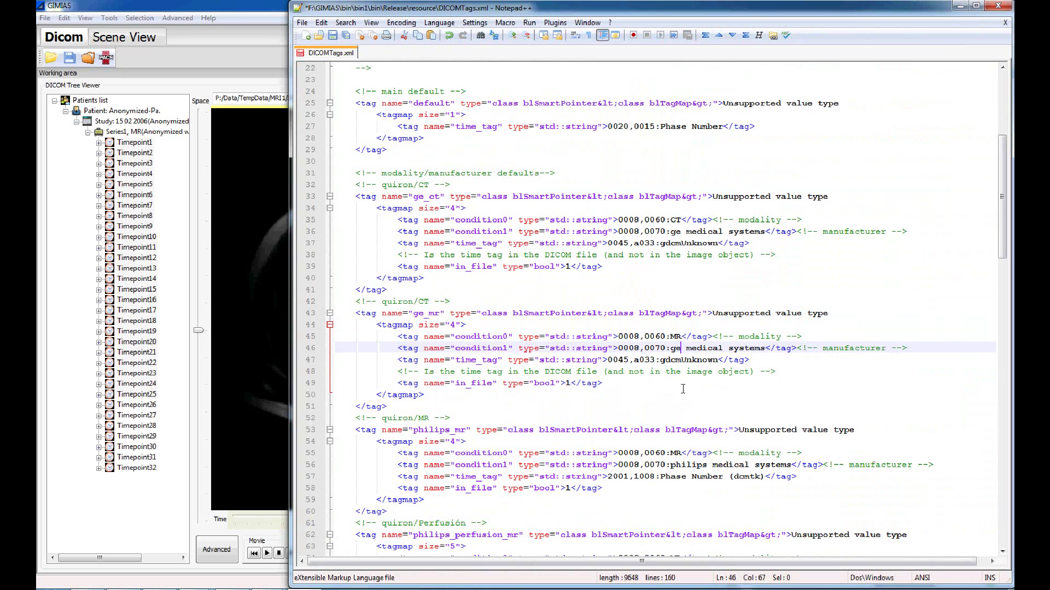
double_click(846, 348)
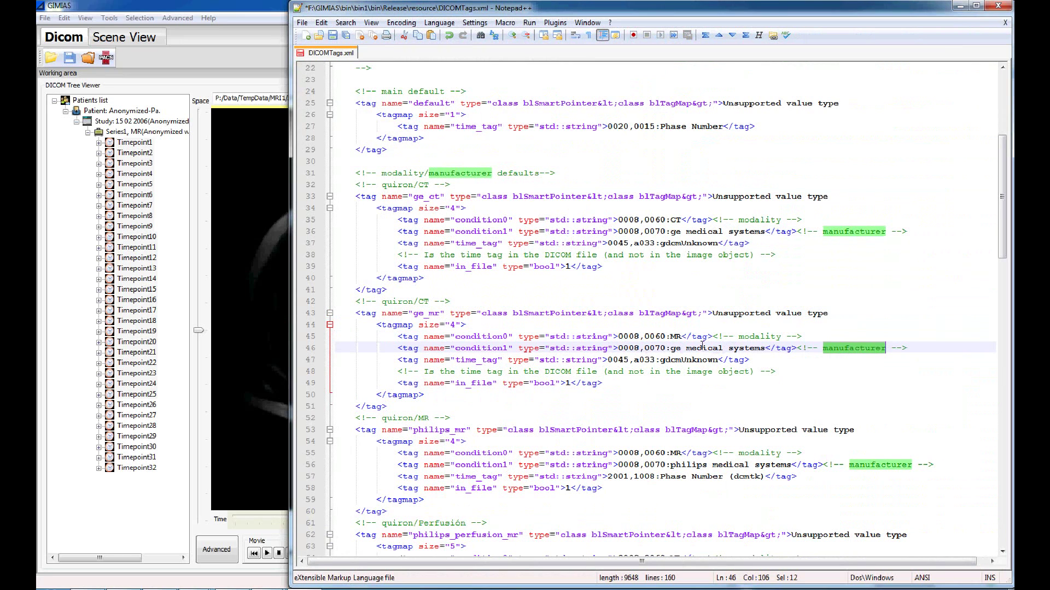
left_click_drag(672, 349, 766, 350)
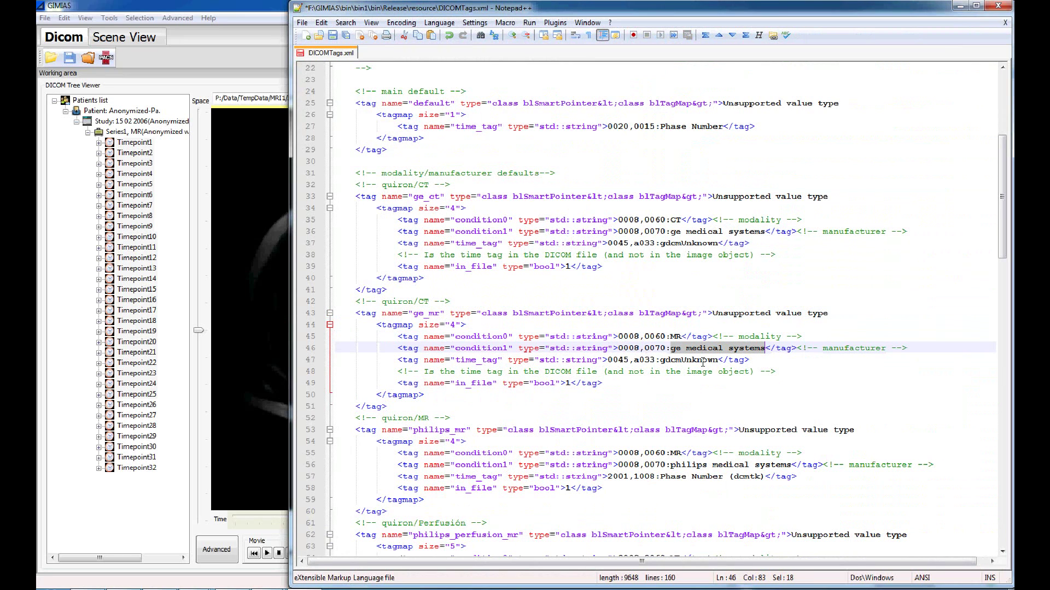
Step: Copy the manual time tag from the GIMIAS advanced options into the ge_mr time_tag in Notepad++, written as 0018,1060
double_click(476, 359)
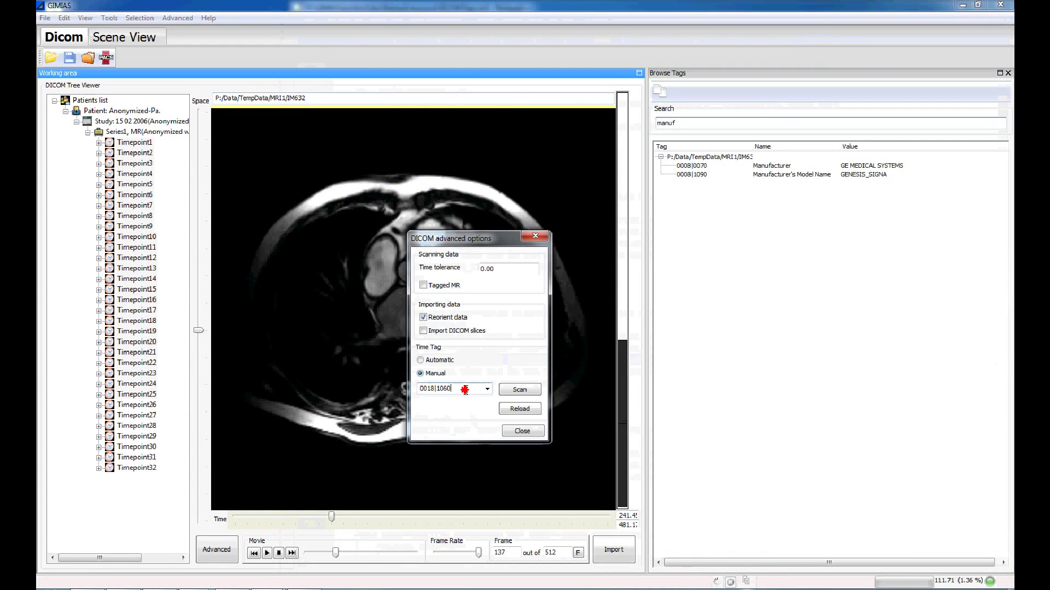
left_click_drag(465, 390, 402, 391)
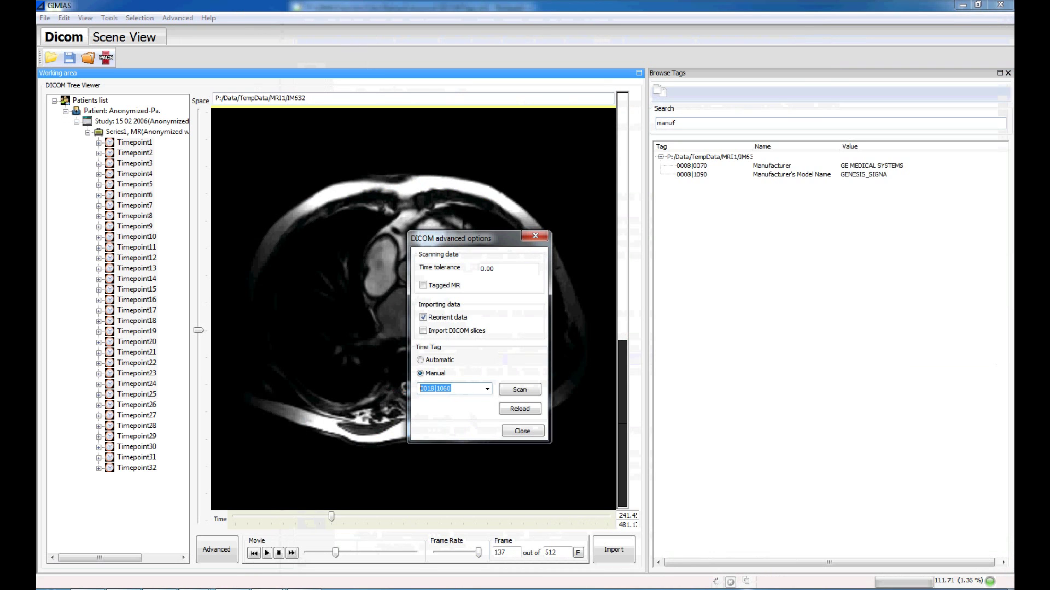
key("alt+Tab")
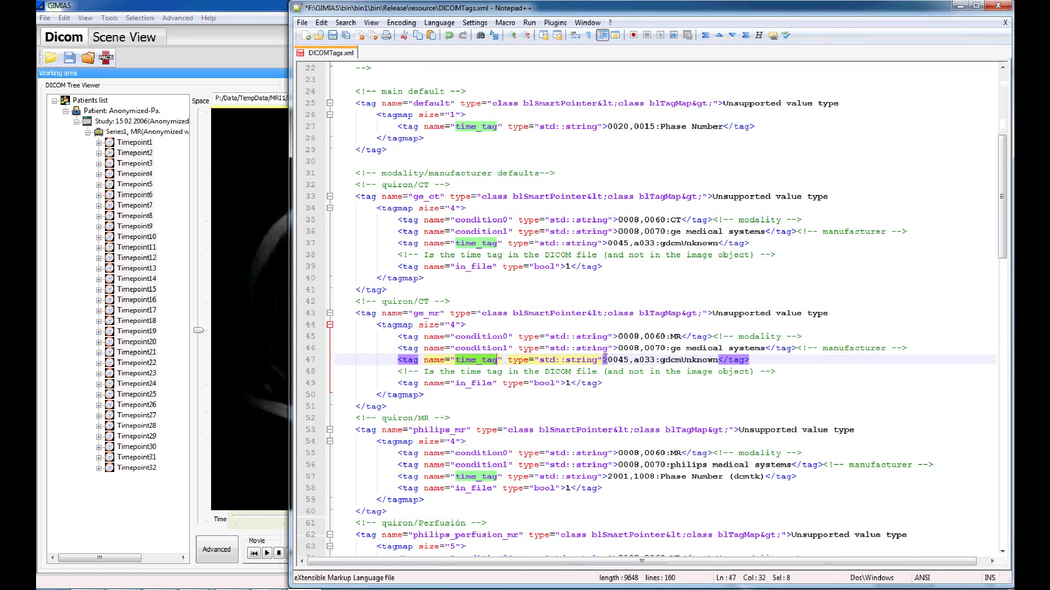
left_click_drag(608, 359, 657, 360)
key("ctrl+v")
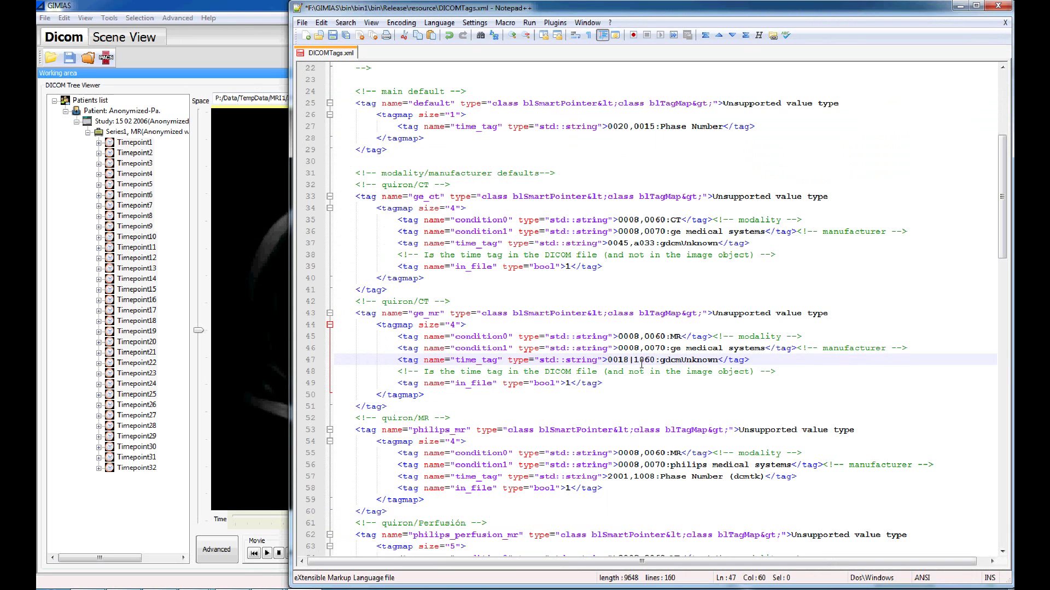
key("BackSpace")
type(",")
Step: Look up tag 0018|1060 in GIMIAS, and add the comment "<!-- Trigger Time -->" after the ge_mr time_tag in Notepad++
left_click(170, 9)
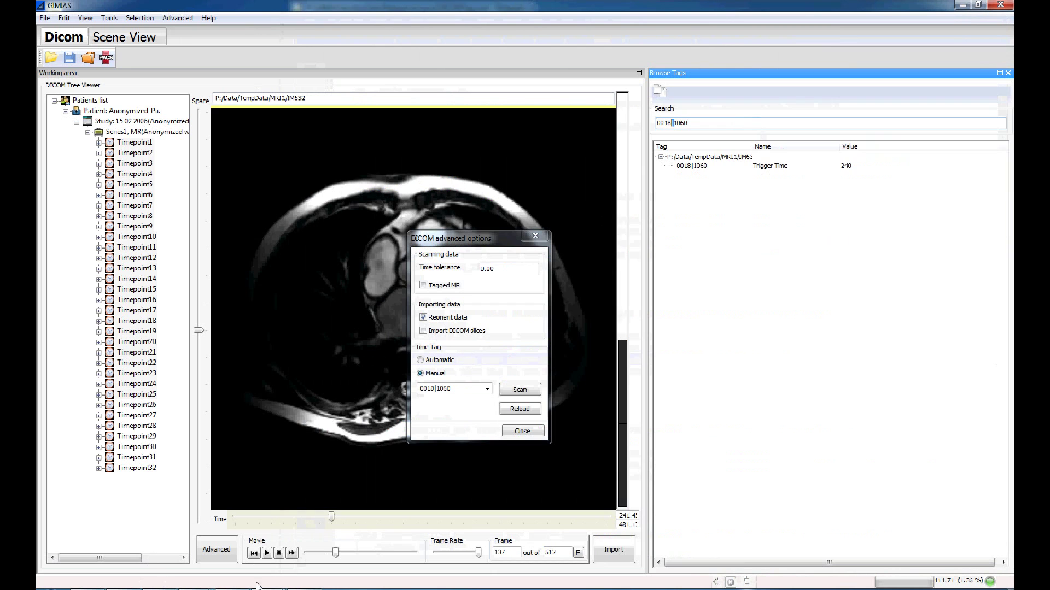
key("alt+Tab")
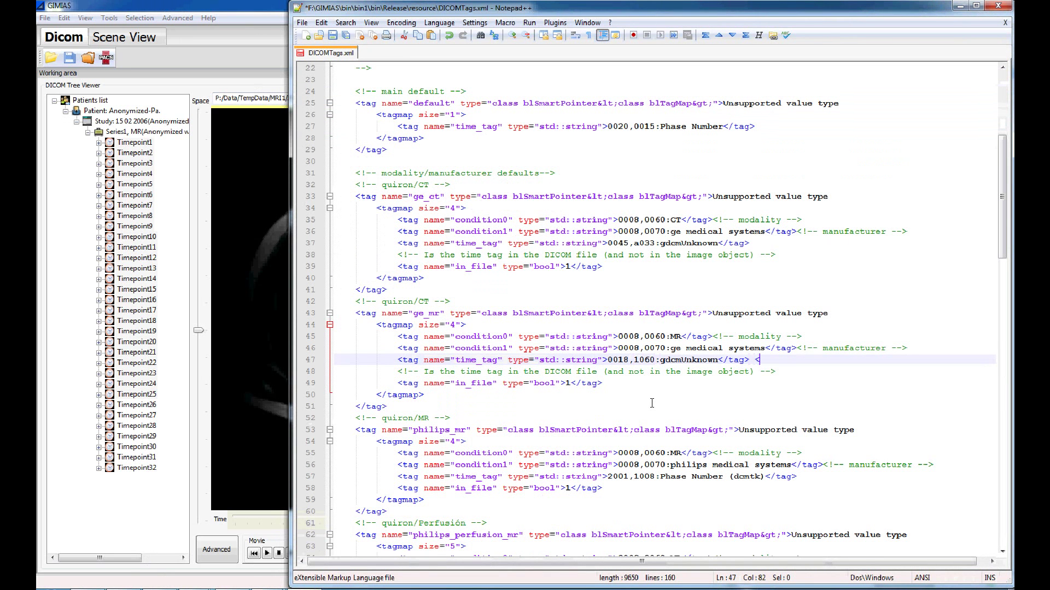
type("!-- Trigger Time -->")
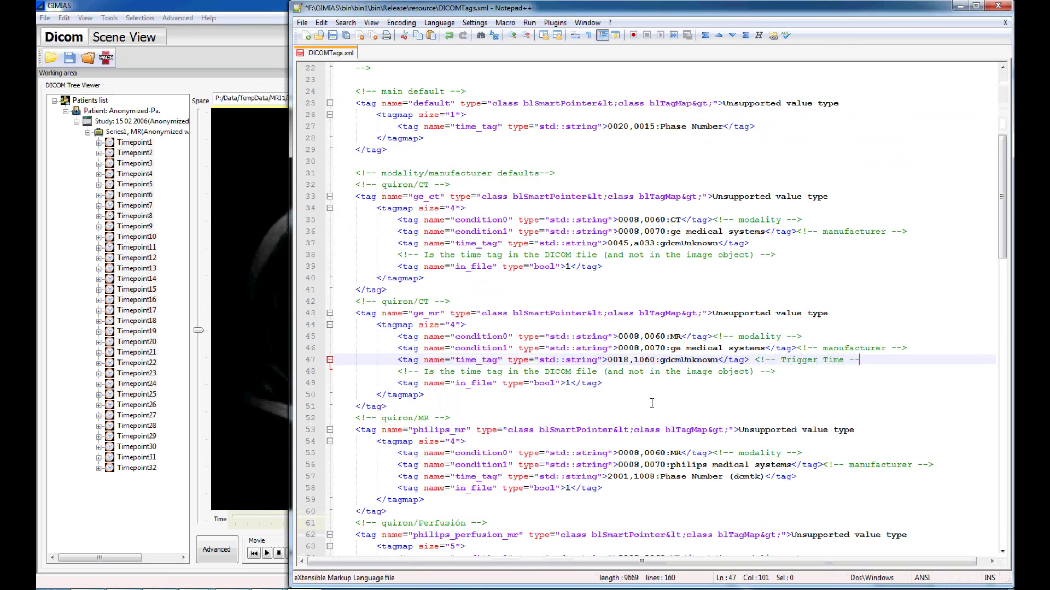
Step: Remove the name gdcmUnknown from the ge_mr time_tag and move the Notepad++ window clear of the GIMIAS tag browser's values
double_click(689, 359)
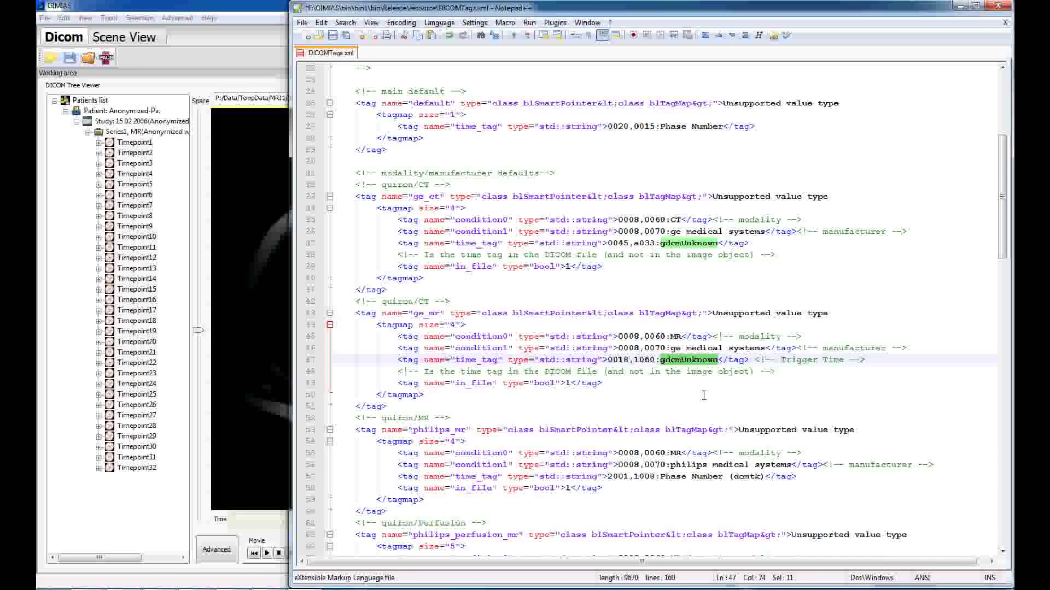
key("Delete")
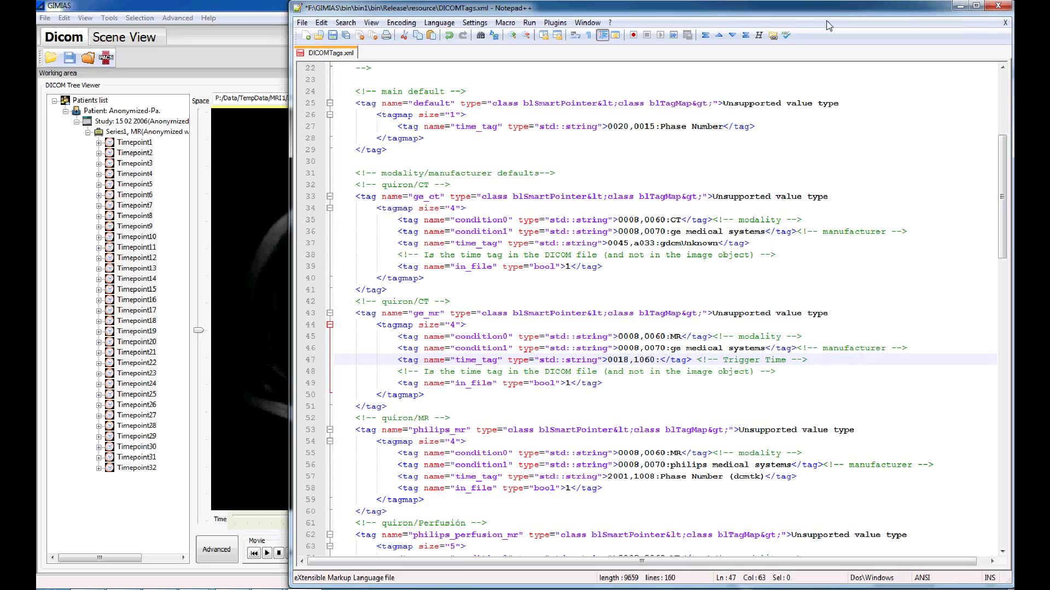
left_click_drag(839, 8, 479, 37)
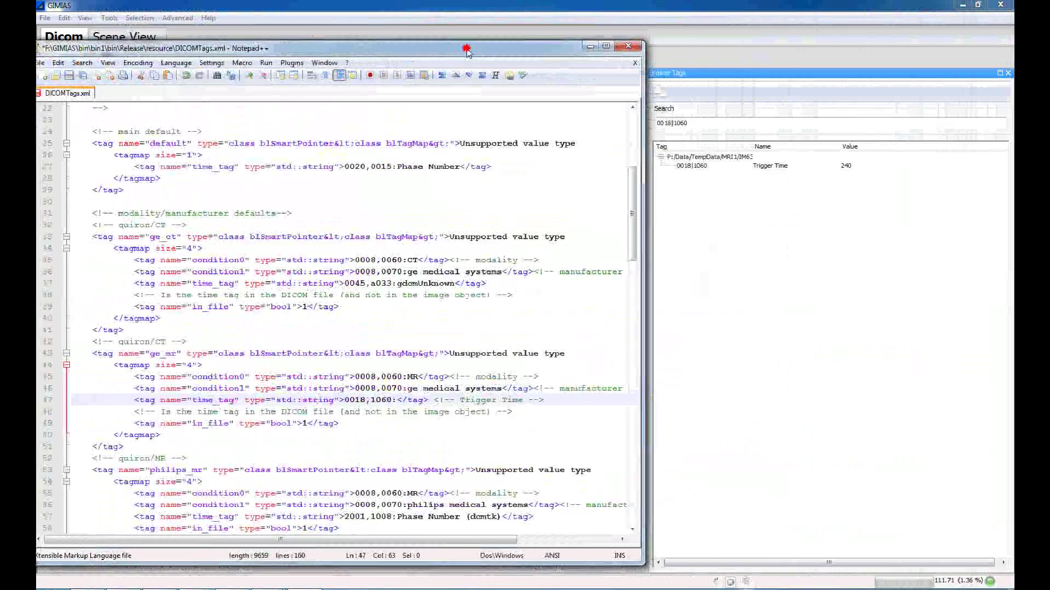
scroll(440, 366, "down", 4)
scroll(439, 355, "up", 4)
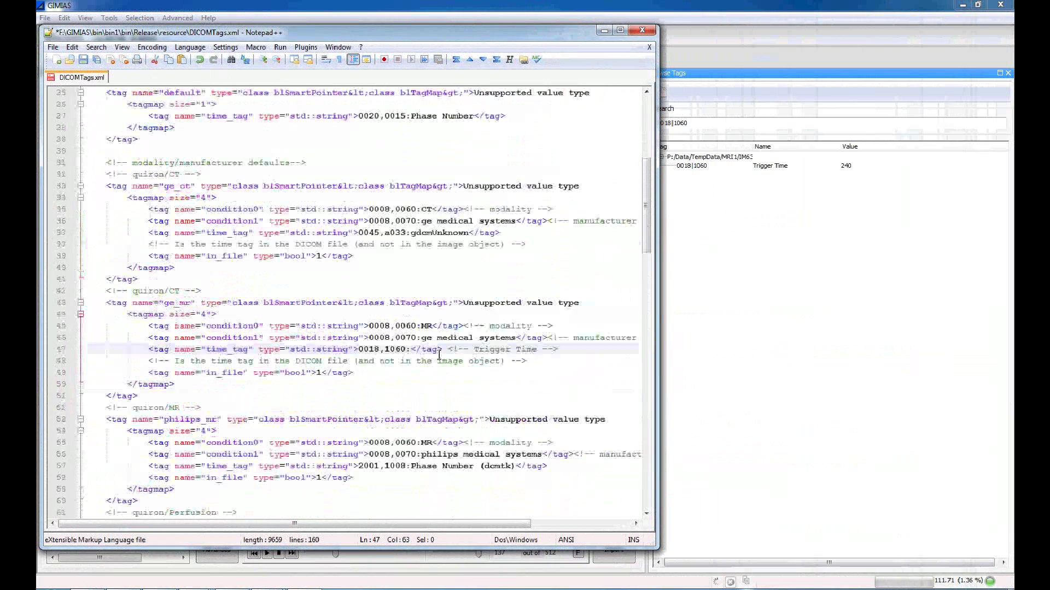
Step: Copy "Trigger Time" from the comment into the ge_mr time_tag so it reads 0018,1060:Trigger Time, and save DICOMTags.xml
left_click(475, 383)
key("shift+Right")
key("shift+Right")
key("shift+Right")
key("shift+Right")
key("shift+Right")
key("shift+Right")
key("shift+Right")
key("shift+Right")
key("shift+Right")
key("shift+Right")
key("shift+Right")
key("shift+Right")
key("shift+Left")
key("shift+Right")
key("ctrl+c")
key("Left")
key("Left")
key("Left")
key("Left")
key("Left")
key("Left")
key("Left")
key("Left")
key("Left")
key("Left")
key("Left")
key("Left")
key("Left")
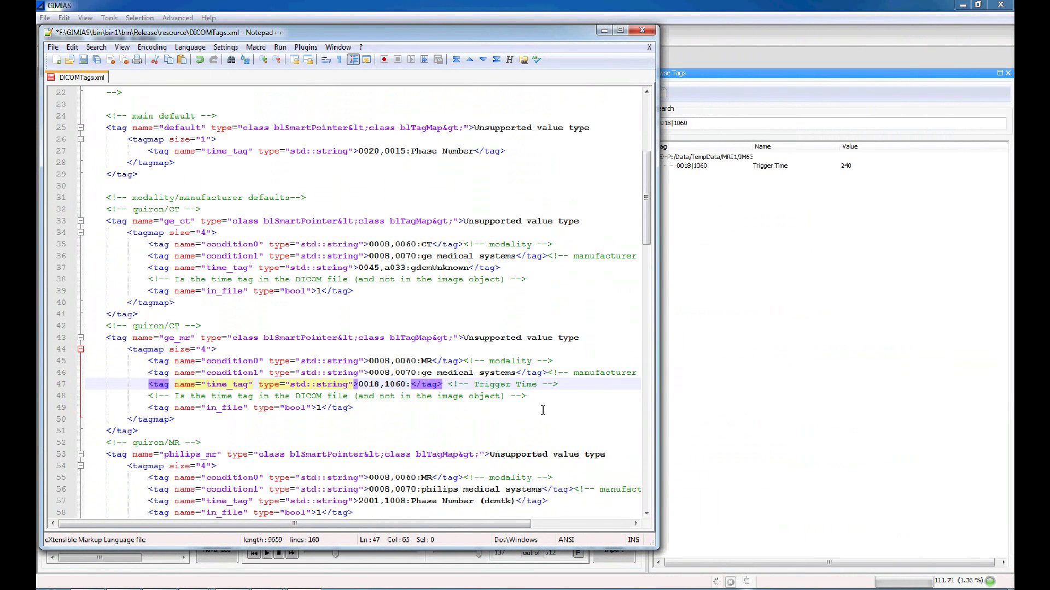
key("ctrl+v")
key("ctrl+s")
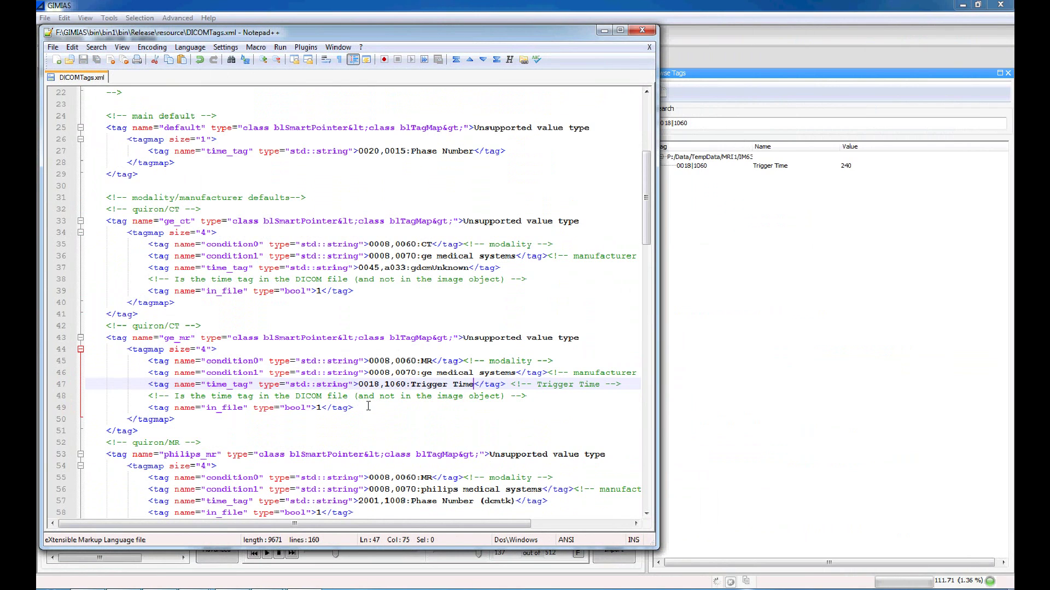
Step: Switch back to GIMIAS, reload the DICOM data with the time tag set to Automatic, and select Series1
left_click_drag(121, 32, 675, 69)
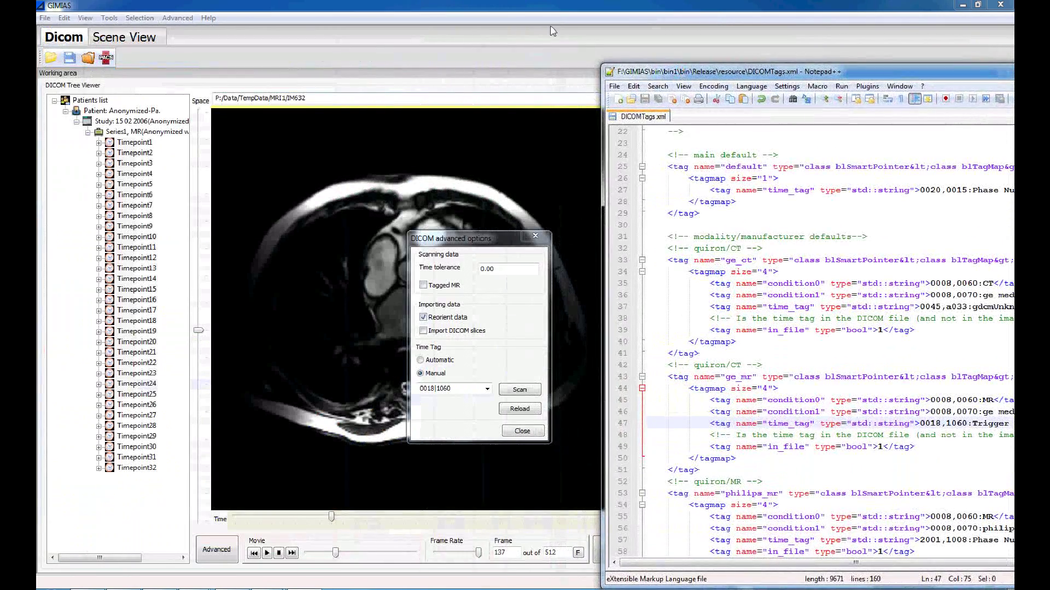
left_click(453, 184)
left_click(433, 360)
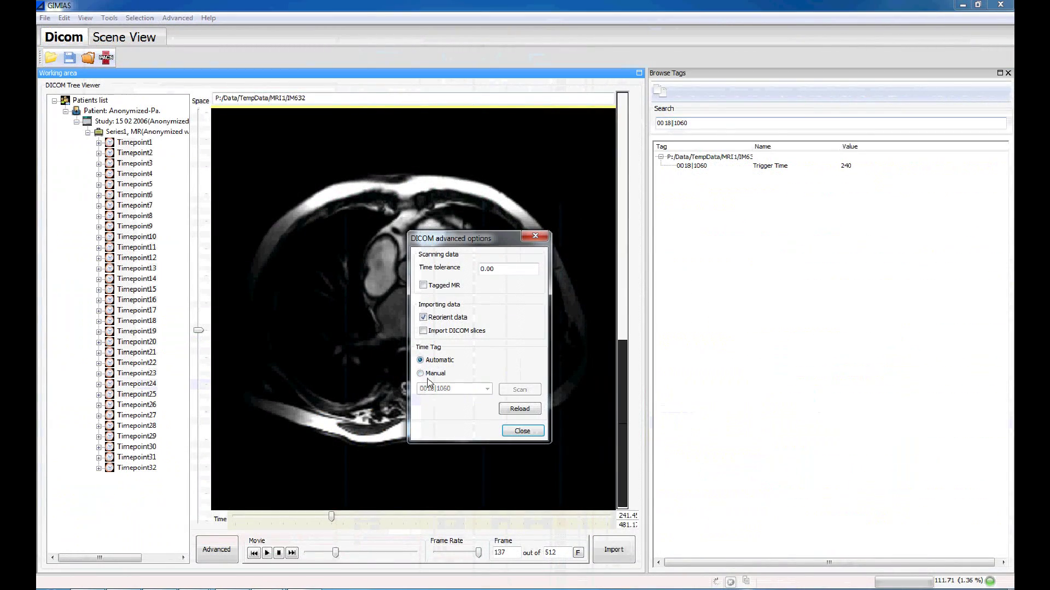
left_click(514, 410)
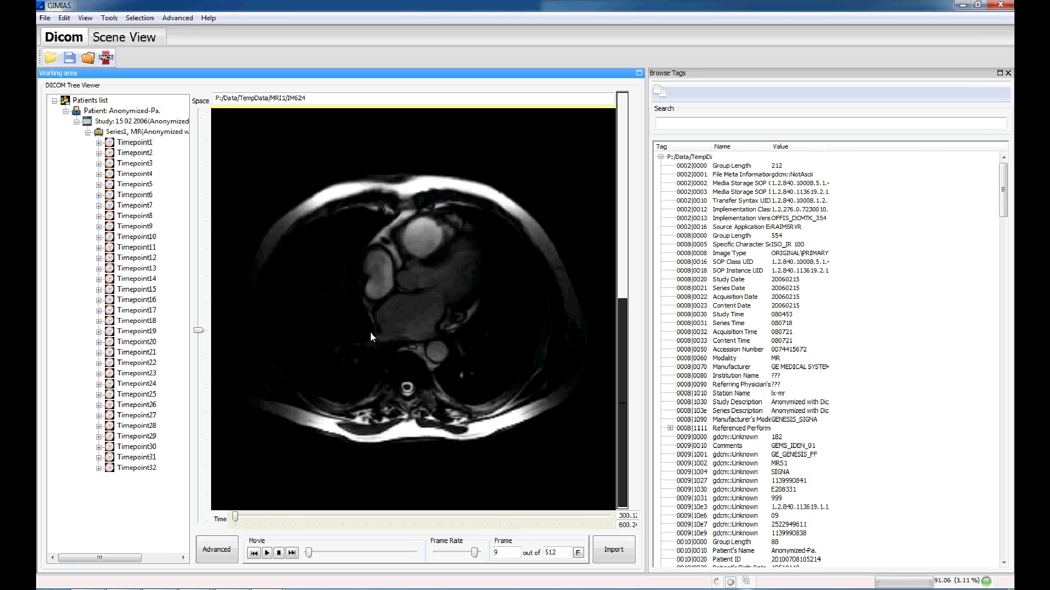
left_click(137, 132)
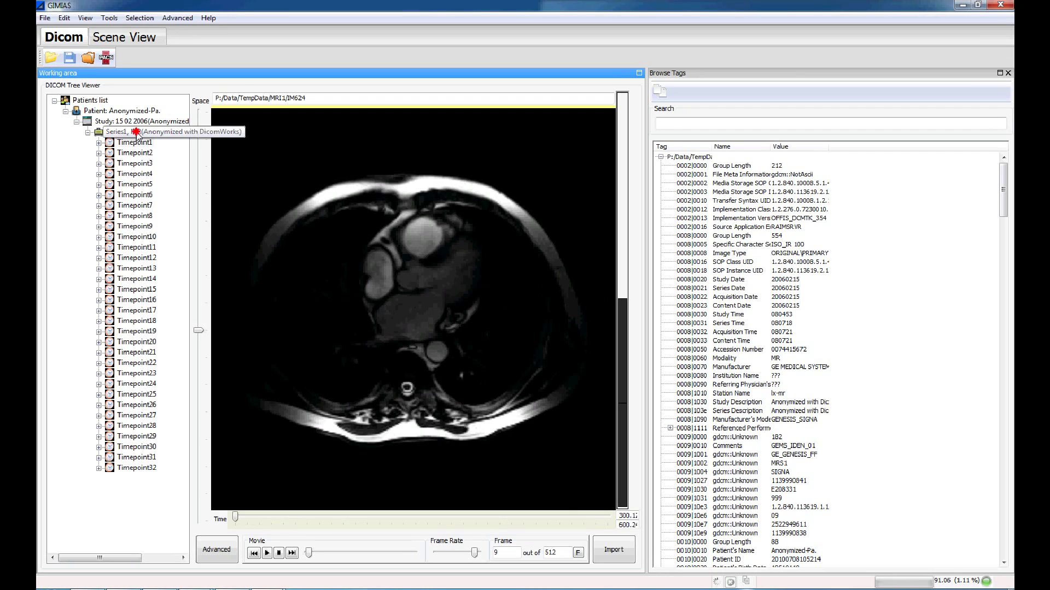
Step: Import Series1 into Scene View, display the Series1_0 volume and advance it to frame 2
left_click(608, 552)
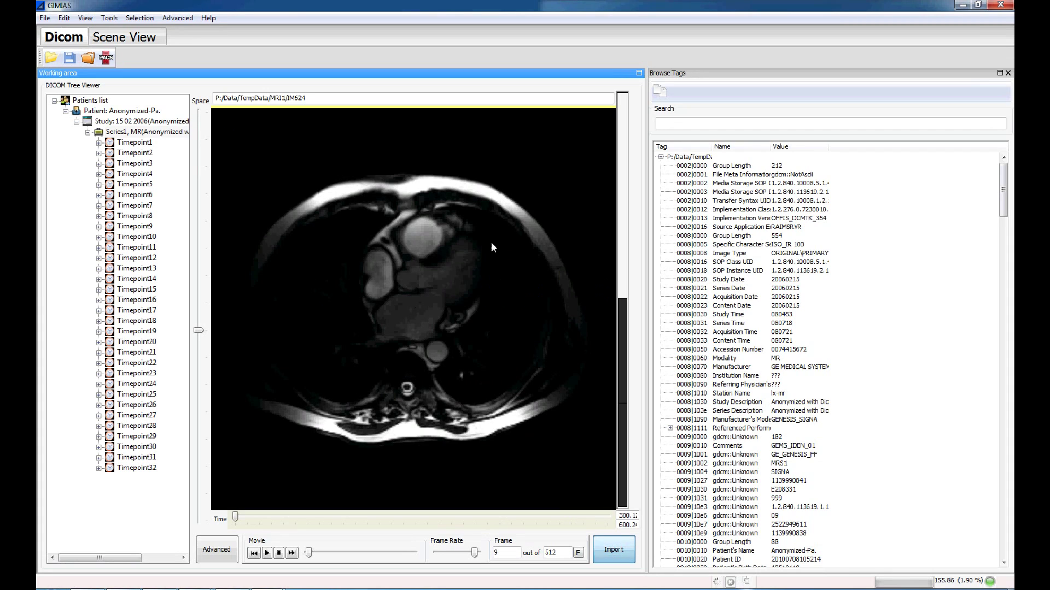
left_click(125, 36)
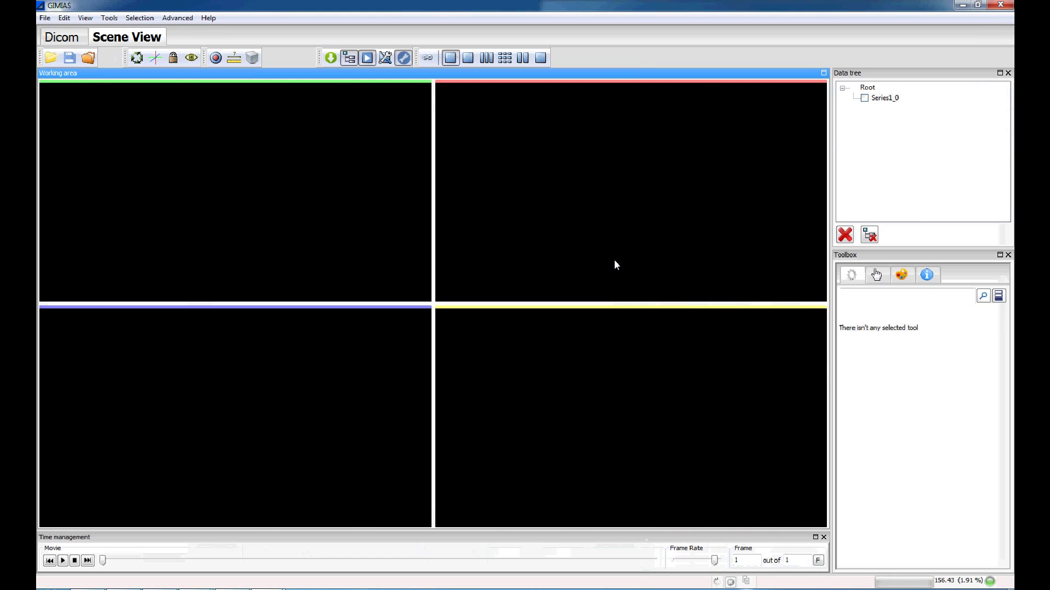
left_click(865, 99)
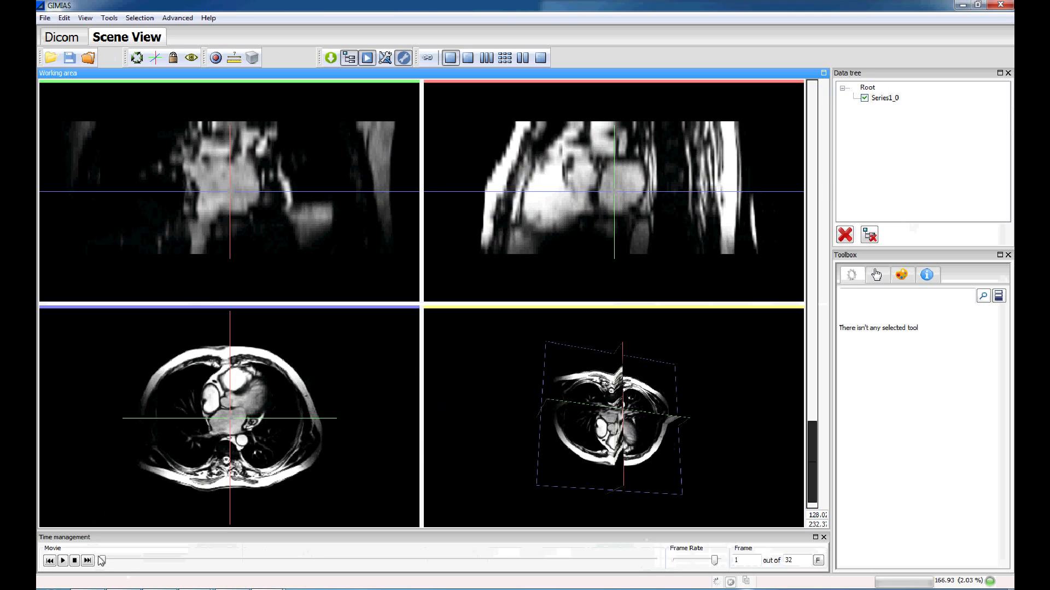
mouse_move(103, 562)
left_mouse_down()
mouse_move(647, 563)
mouse_move(121, 562)
left_mouse_up()
Step: Filter the plugins in Preferences by "ga" and enable the Gaussian Blur command line plugin
left_click(880, 295)
left_click(64, 17)
left_click(104, 58)
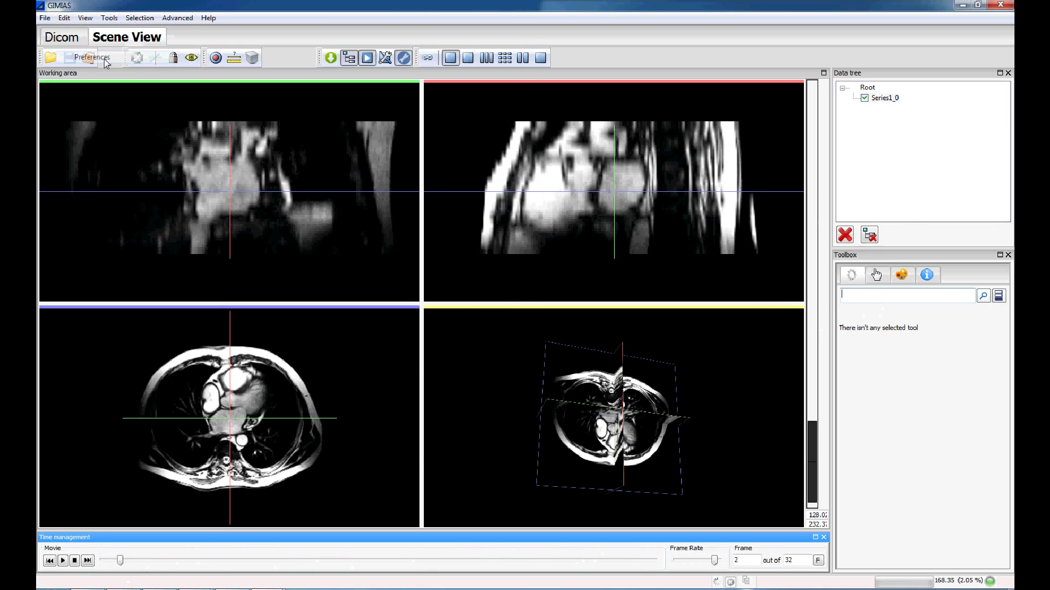
left_click(328, 59)
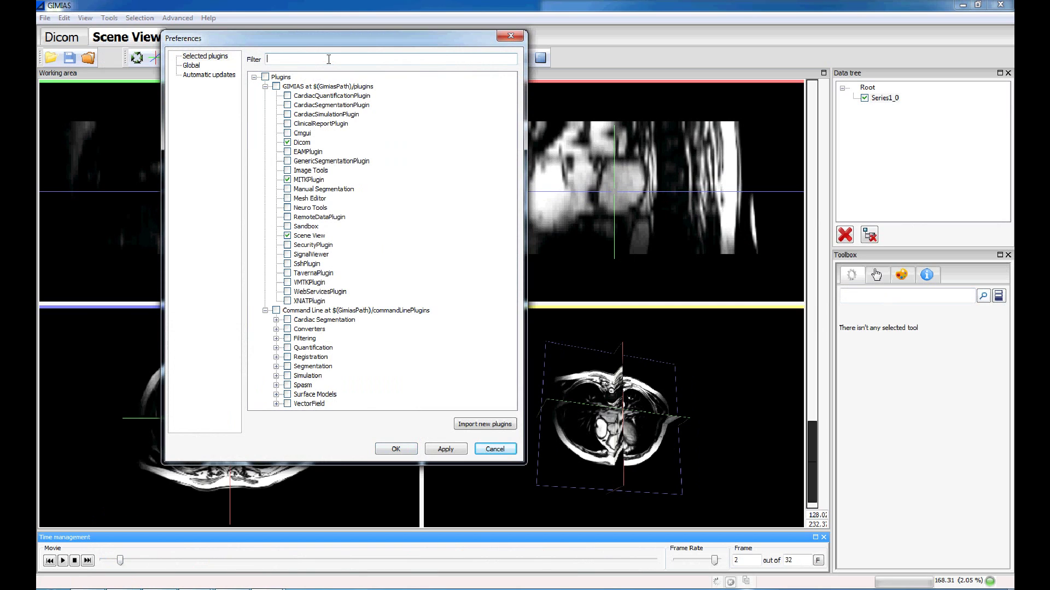
type("ga")
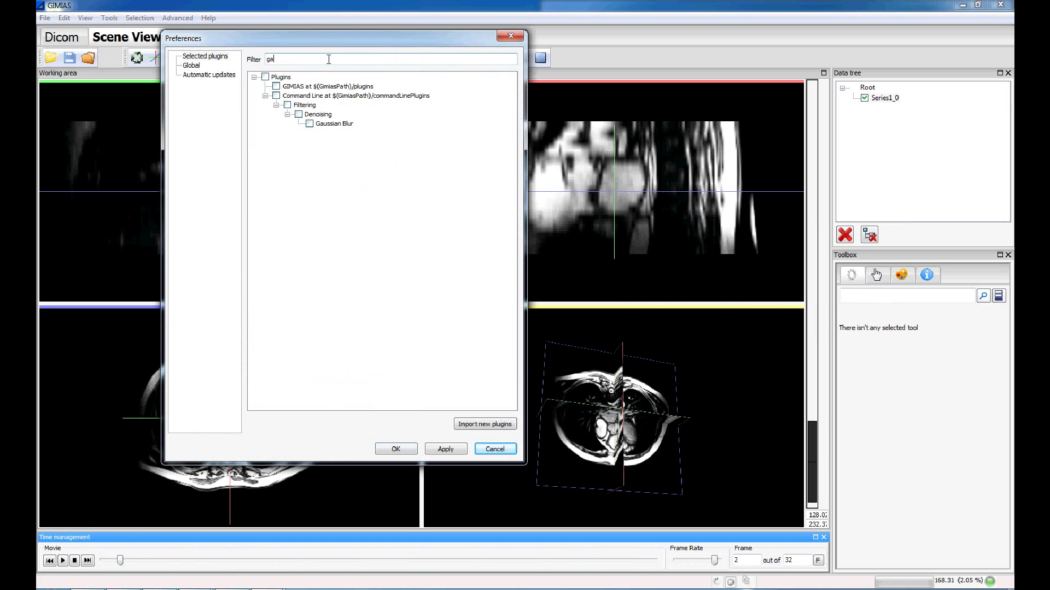
left_click(309, 124)
left_click(403, 449)
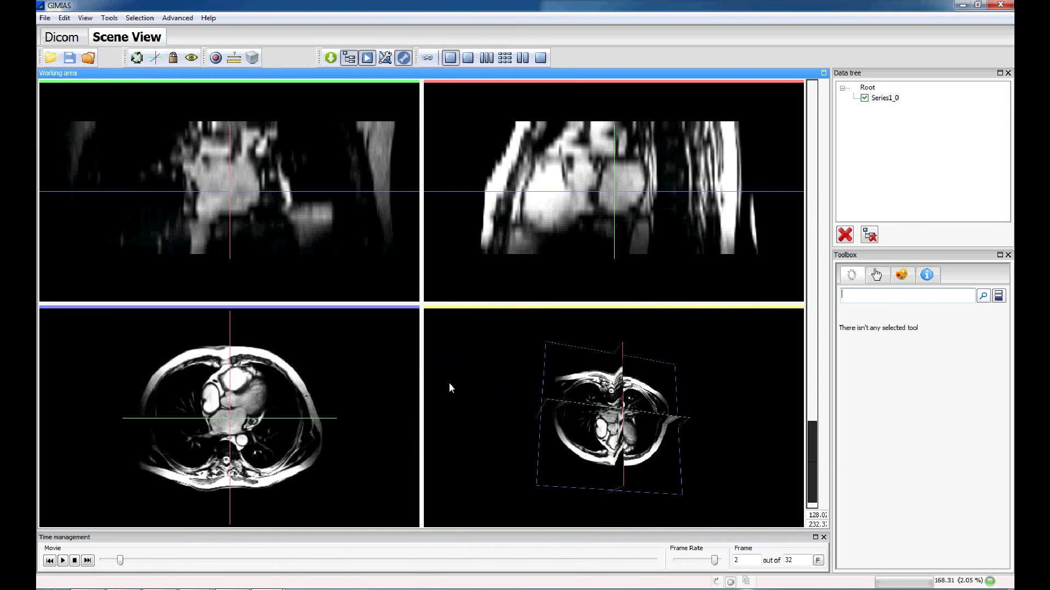
Step: Find the Gaussian Blur (3D Slicer) tool and apply it to Series1_0 at the current time step
type("gaus")
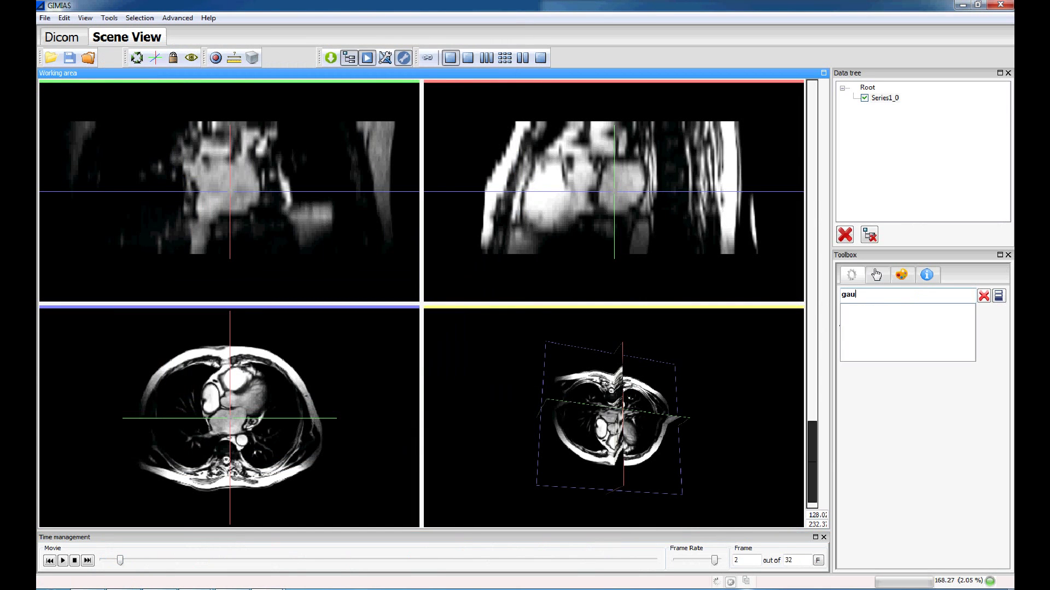
key("Down")
key("Return")
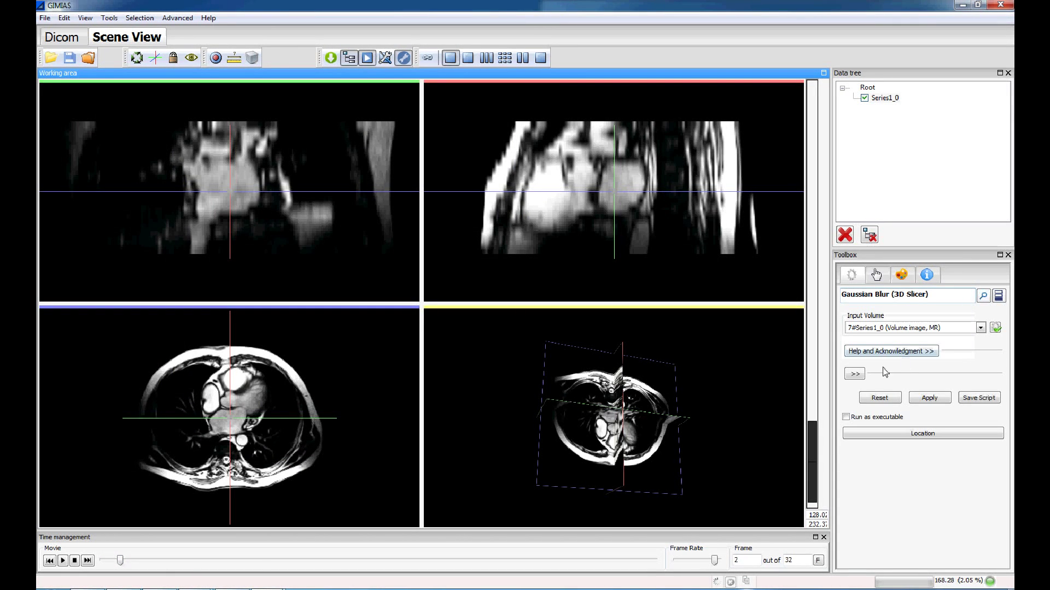
left_click(927, 399)
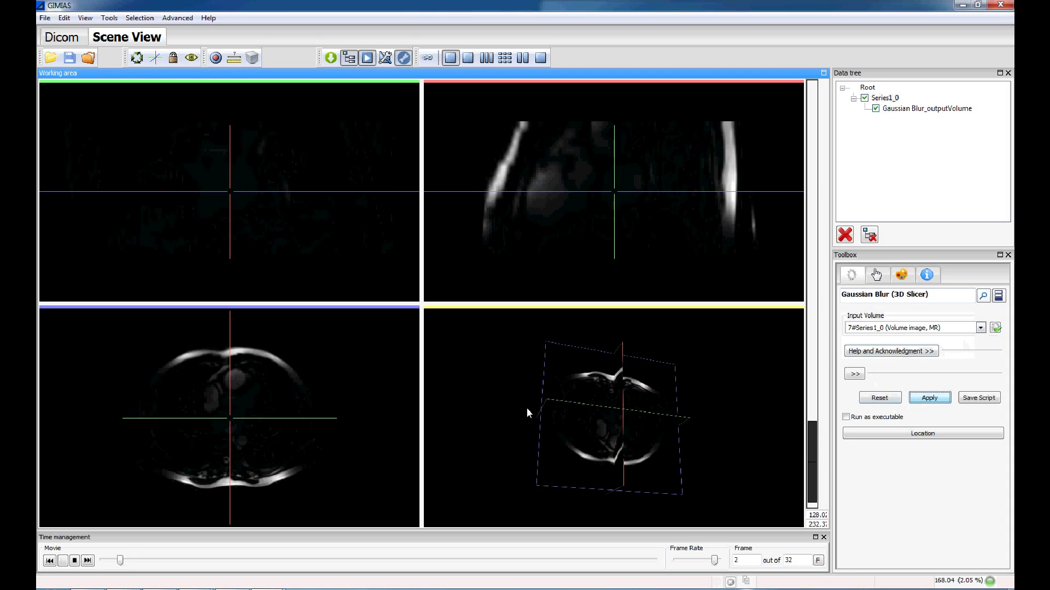
Step: Select Gaussian Blur_outputVolume and adjust its window and level in the axial view to brighten the blurred image
right_click_drag(293, 365, 187, 435)
left_click(915, 108)
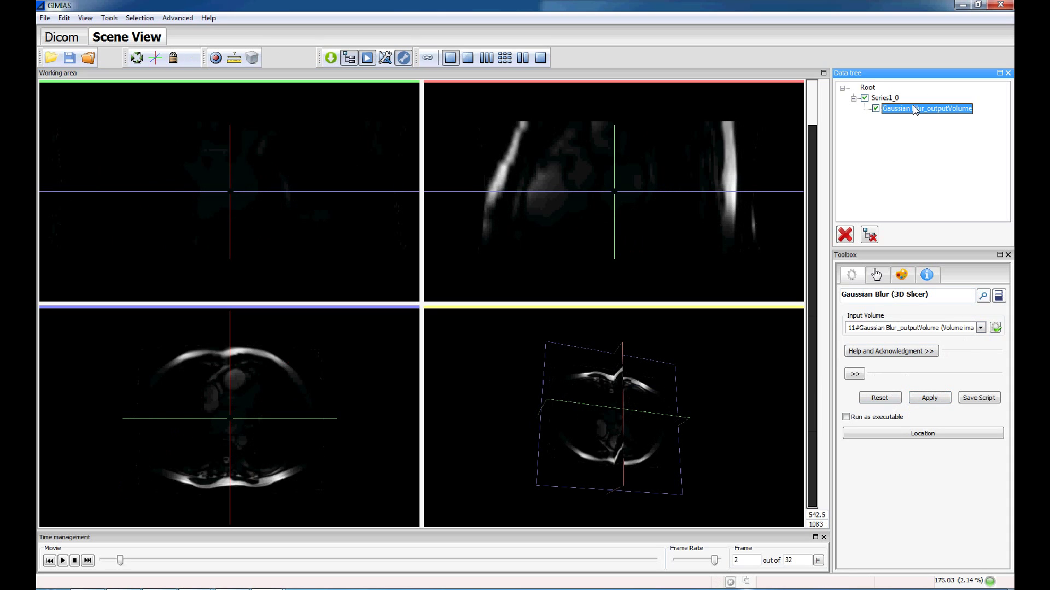
right_click_drag(267, 401, 61, 520)
Step: Toggle the visibility of Gaussian Blur_outputVolume to compare it with the original Series1_0, leaving it shown
left_click(876, 109)
left_click(876, 109)
left_click(876, 108)
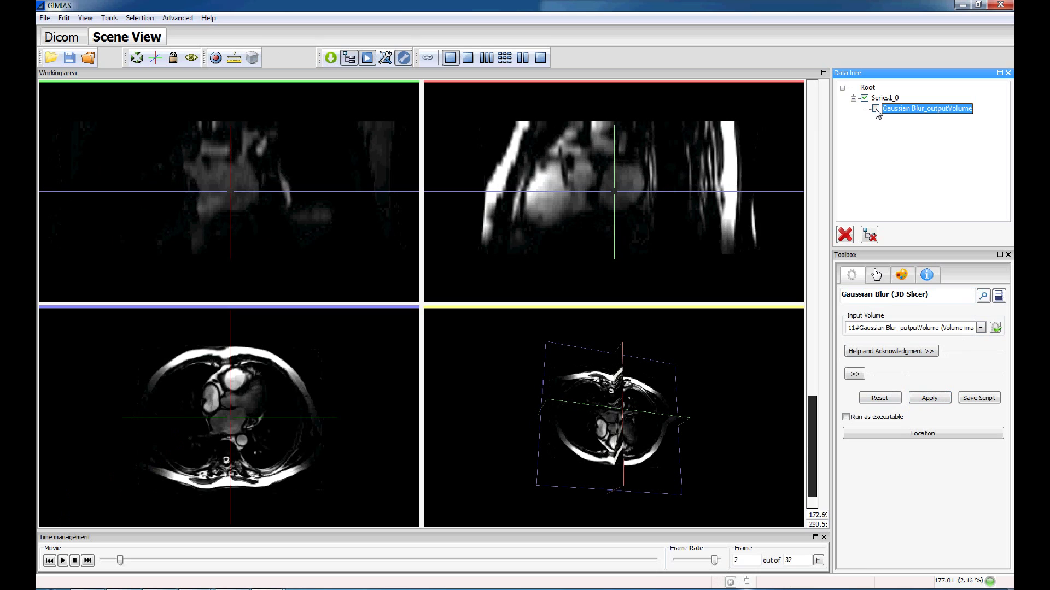
left_click(876, 109)
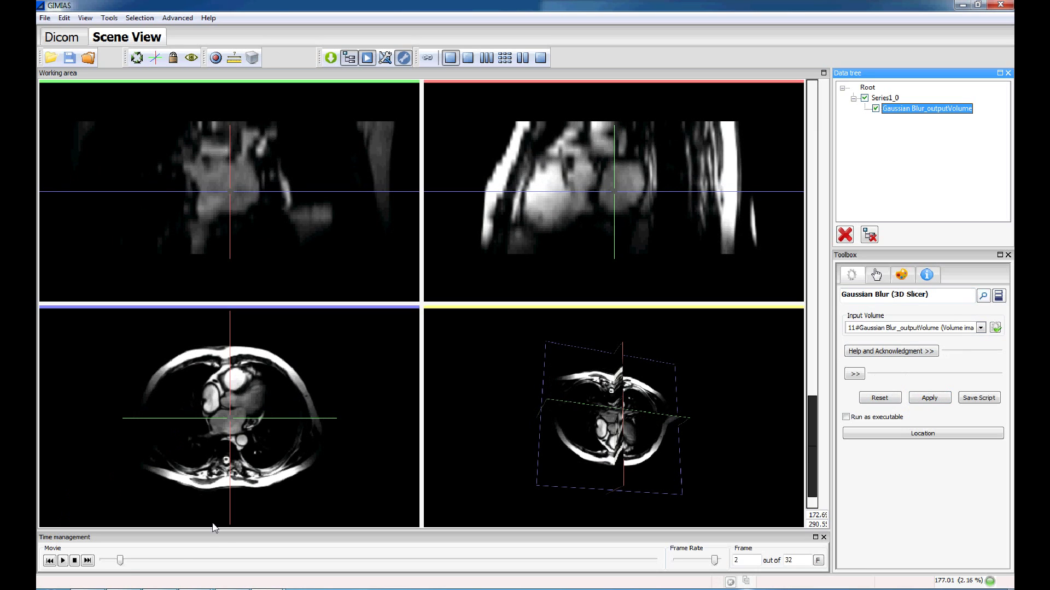
Step: Return to frame 1 and run Gaussian Blur on Gaussian Blur_outputVolume with all time steps selected
mouse_move(121, 562)
left_mouse_down()
mouse_move(107, 563)
mouse_move(590, 558)
mouse_move(403, 571)
mouse_move(95, 564)
left_mouse_up()
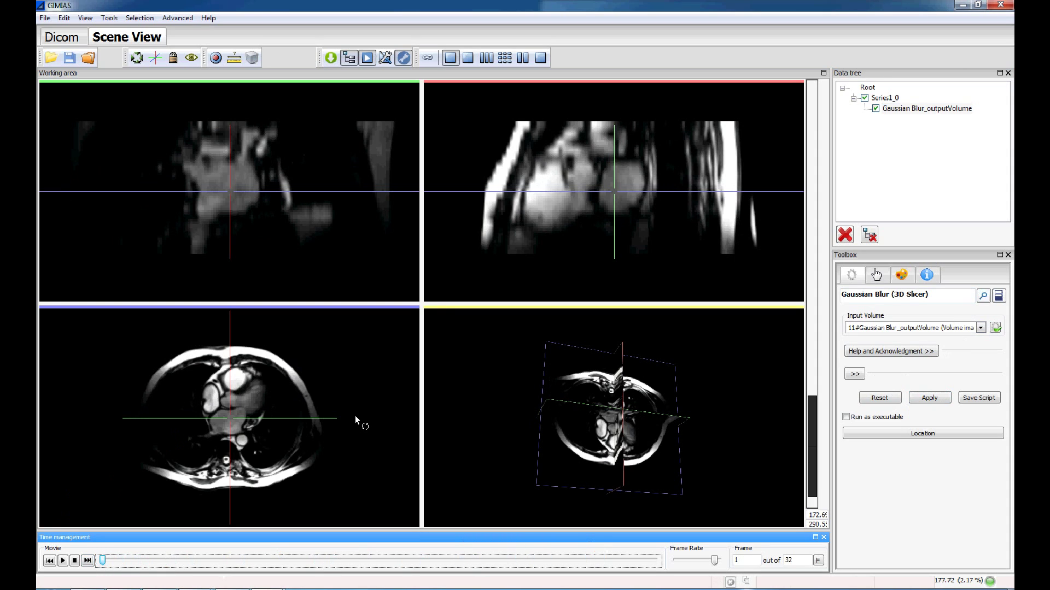
left_click(995, 327)
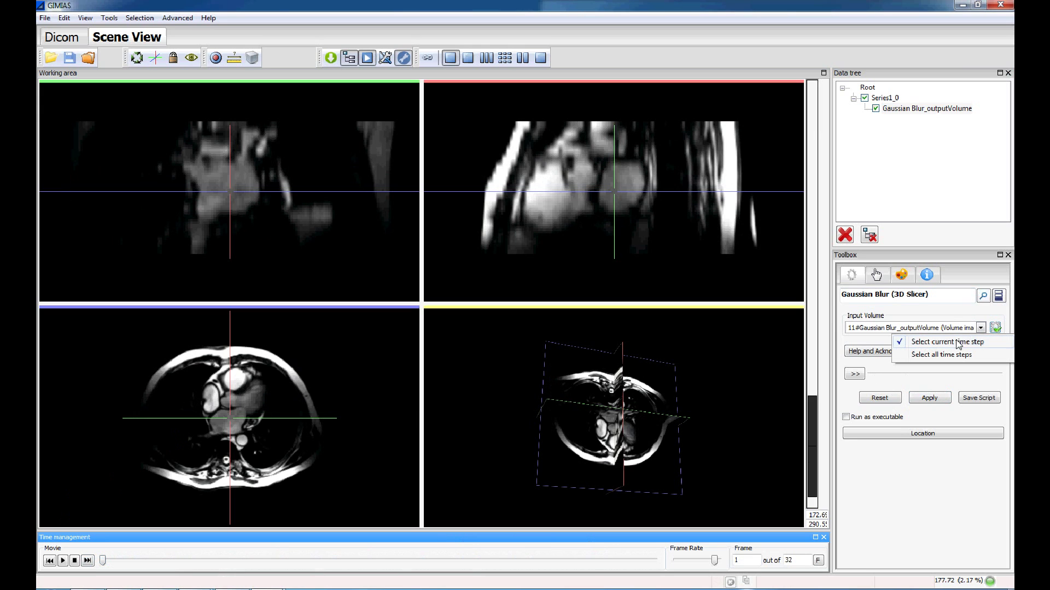
left_click(973, 356)
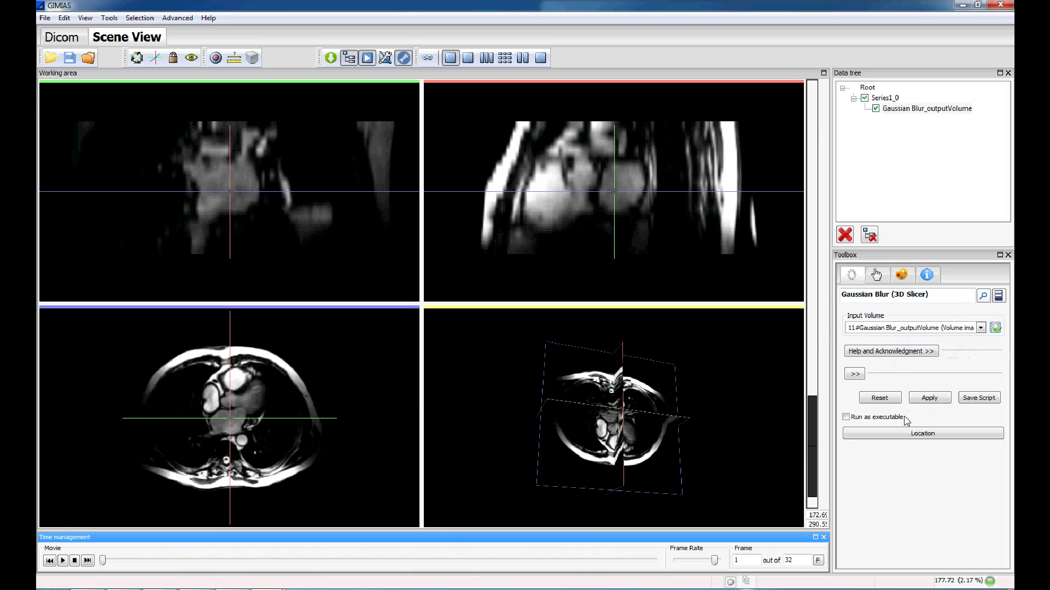
left_click(930, 398)
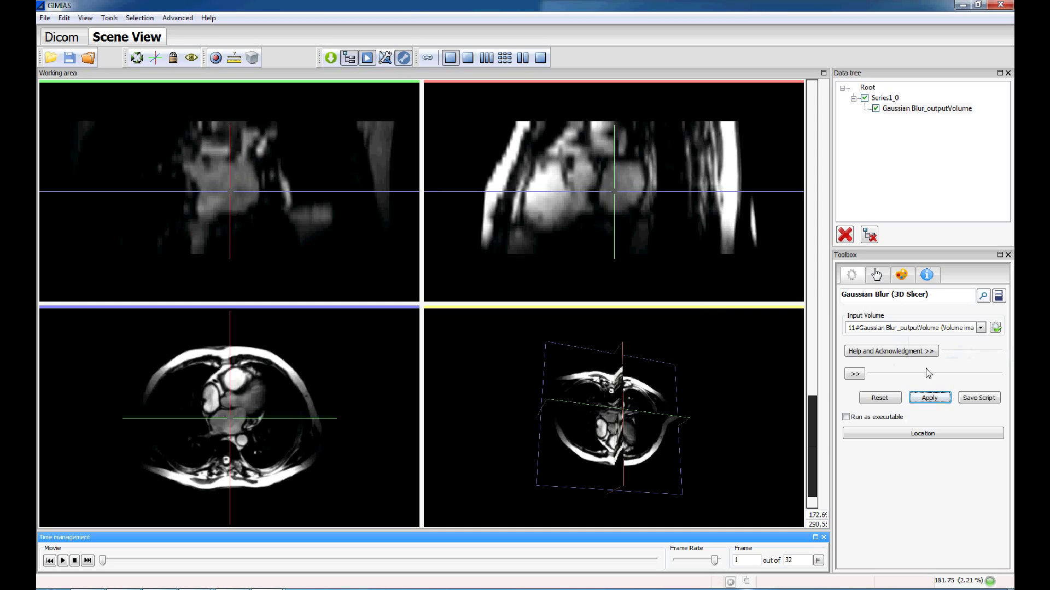
Step: Set the Gaussian Blur input volume to Series1_0 with all time steps selected, and apply the filter
left_click(949, 328)
left_click(911, 340)
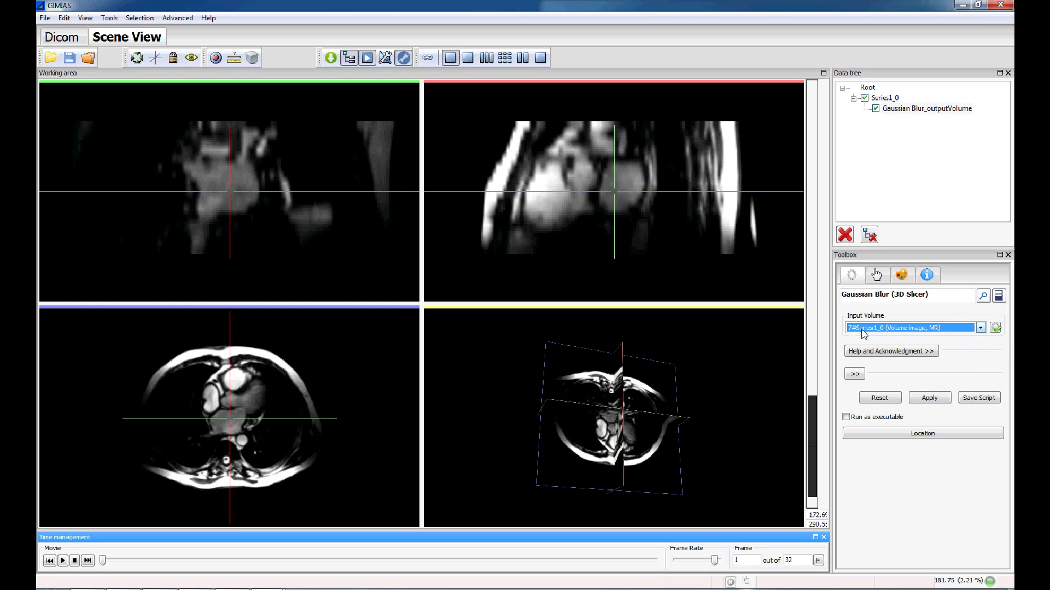
left_click(996, 328)
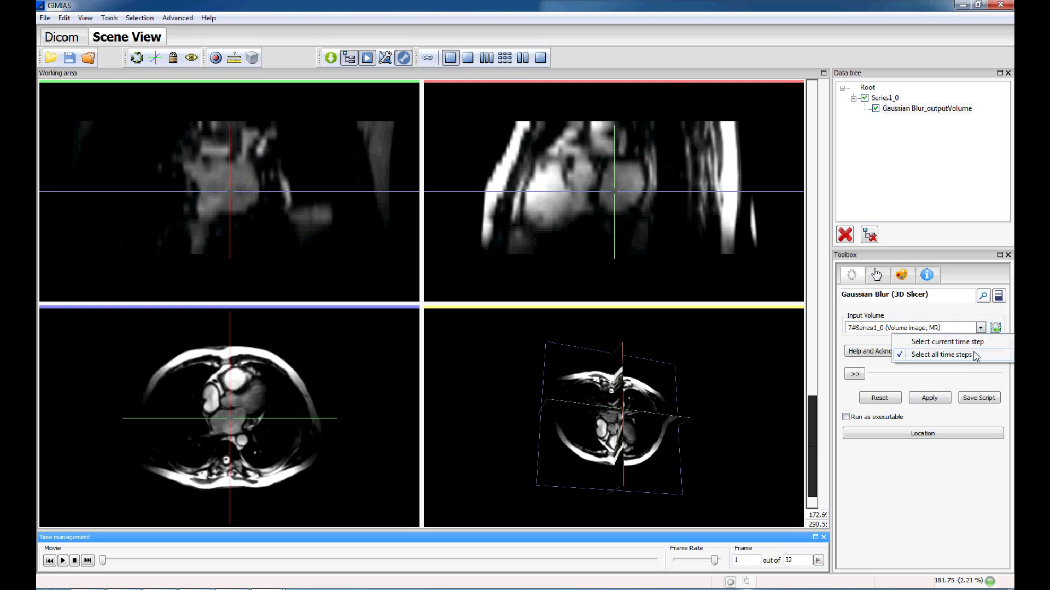
left_click(976, 356)
left_click(930, 397)
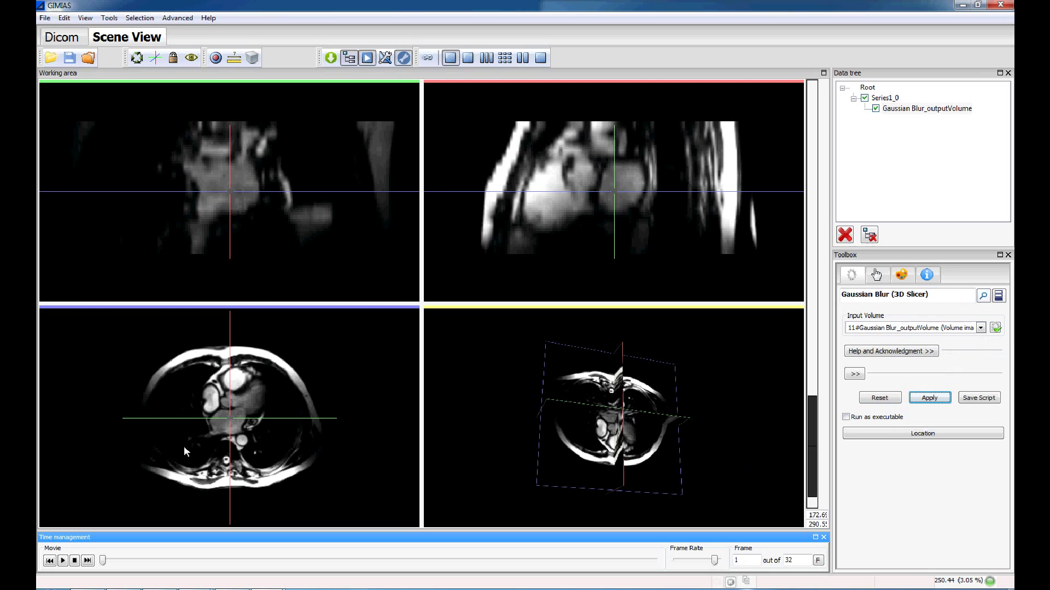
Step: Hide Series1_0, select Gaussian Blur_outputVolume and scrub the blurred series through time to frame 19
left_click(883, 98)
left_click(907, 109)
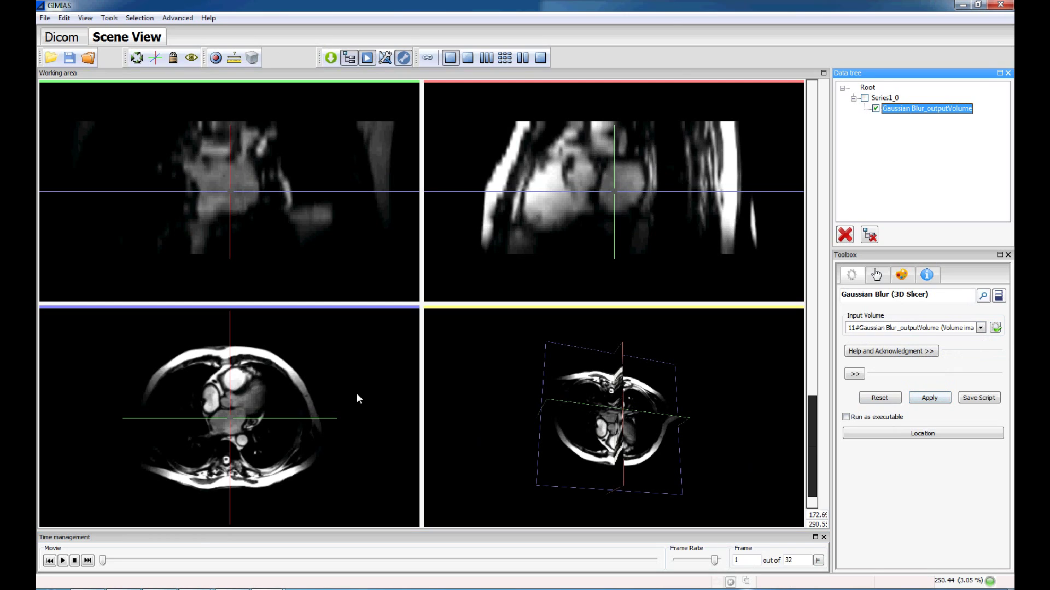
left_click_drag(104, 562, 424, 561)
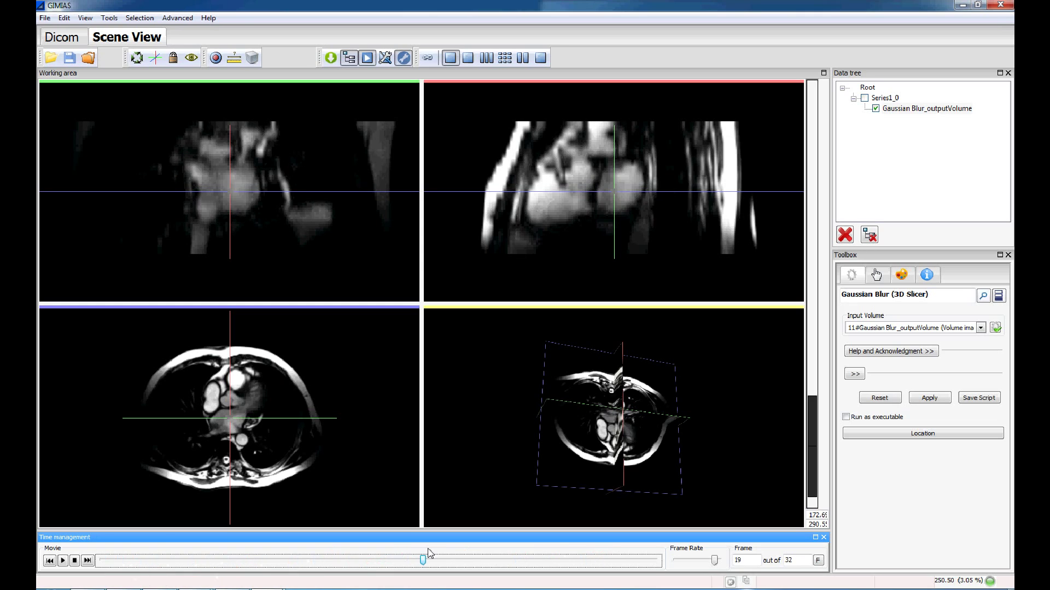